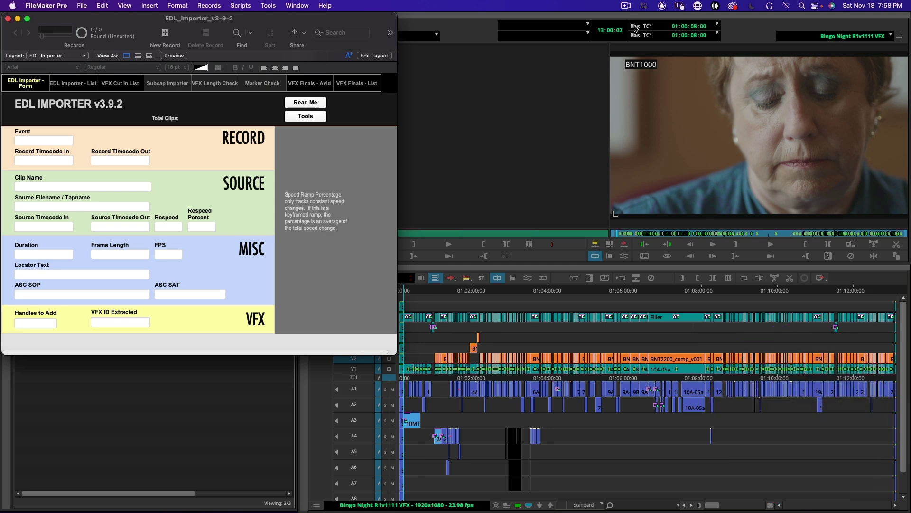
# Step: Review the Incoming VFX v001 and v002 bins, then zoom the timeline to 01:00:49:00
pyautogui.click(635, 28)
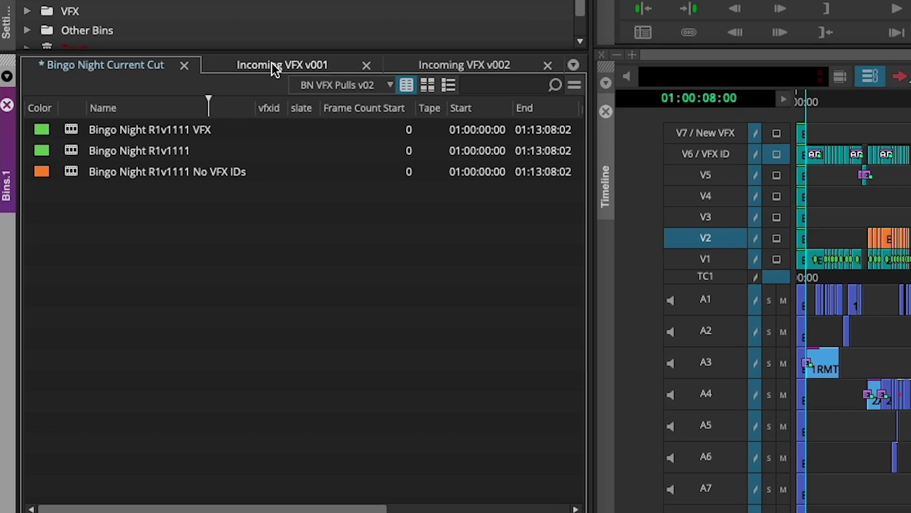
pyautogui.click(269, 65)
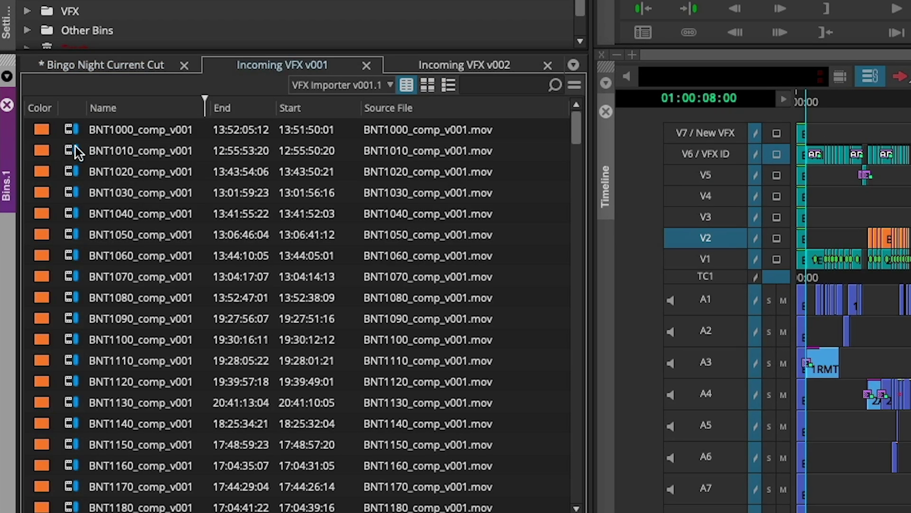
pyautogui.click(472, 65)
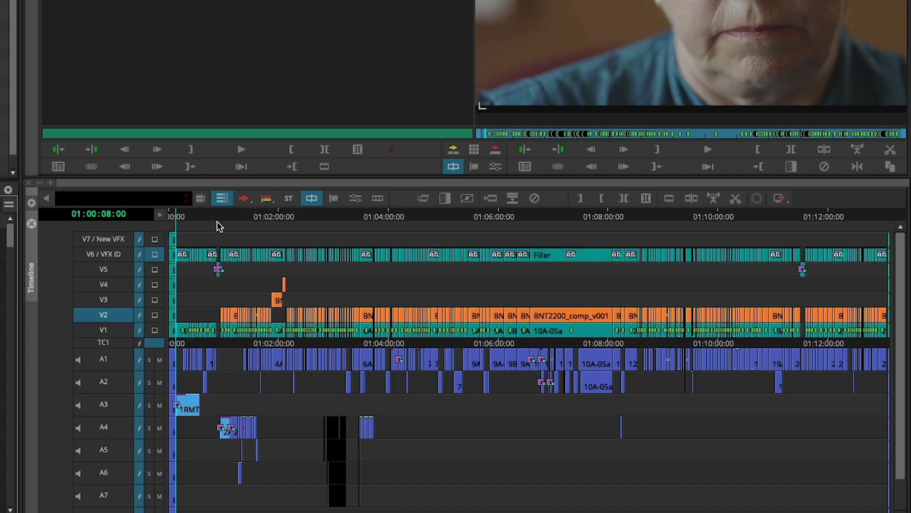
pyautogui.moveTo(223, 214); pyautogui.dragTo(207, 237)
pyautogui.hotkey('ctrl', ']')
pyautogui.hotkey('ctrl', ']')
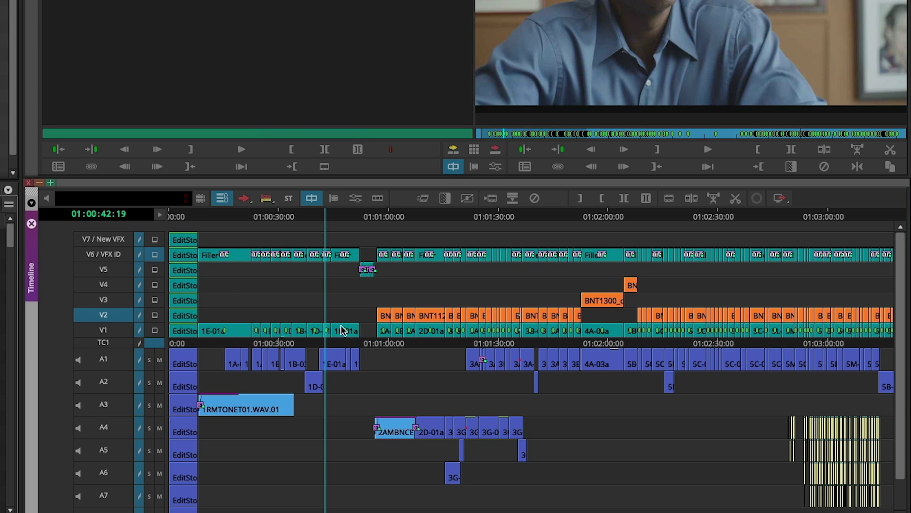
pyautogui.moveTo(343, 315)
pyautogui.mouseDown()
pyautogui.moveTo(339, 302)
pyautogui.moveTo(348, 306)
pyautogui.mouseUp()
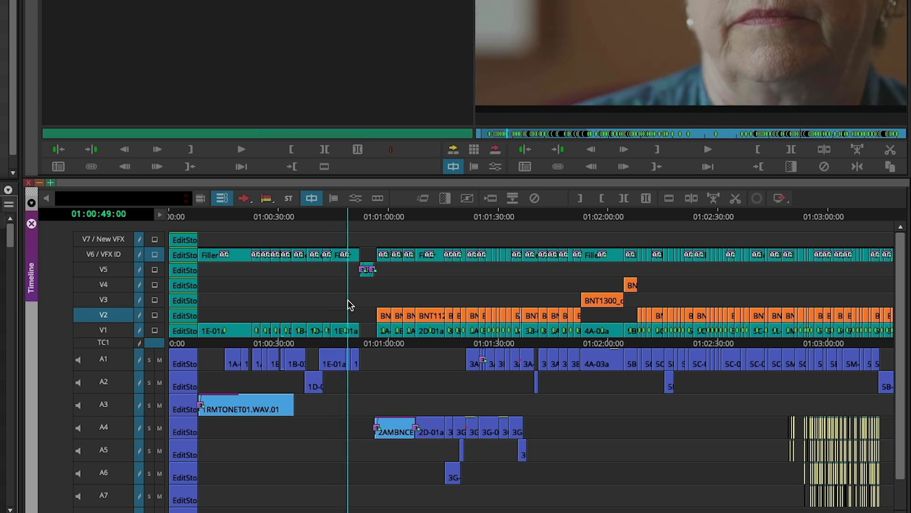
# Step: Step through the BNT1090 comp shots from 01:00:58:09 to 01:01:06:00
pyautogui.click(382, 297)
pyautogui.hotkey('ctrl', ']')
pyautogui.hotkey('ctrl', ']')
pyautogui.hotkey('ctrl', ']')
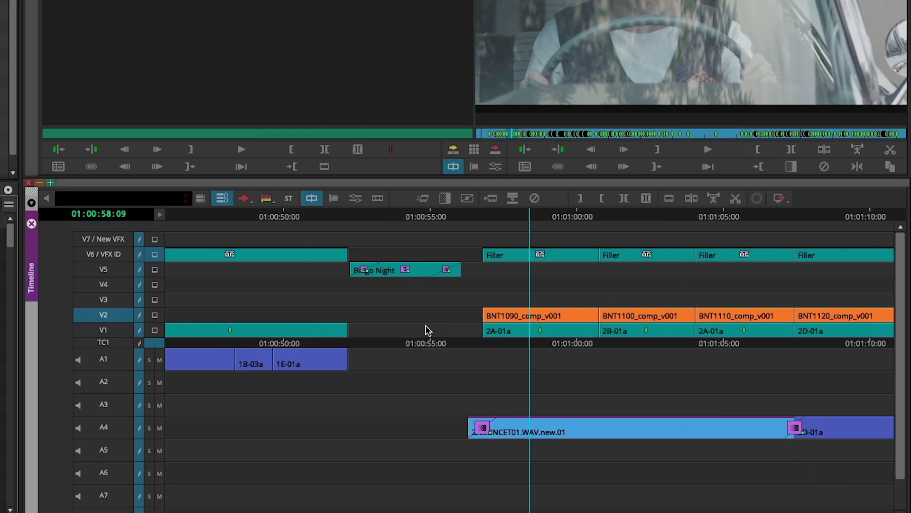
pyautogui.click(560, 319)
pyautogui.click(647, 323)
pyautogui.click(753, 315)
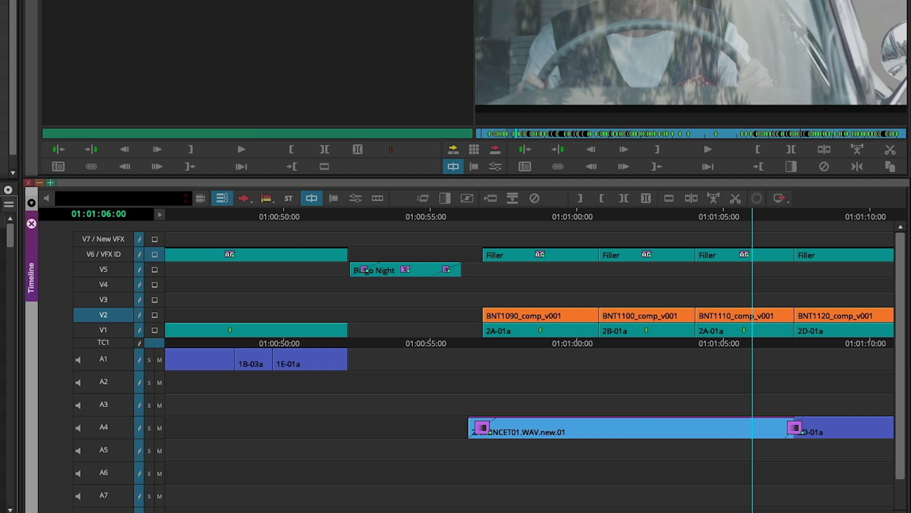
pyautogui.hotkey('ctrl', '[')
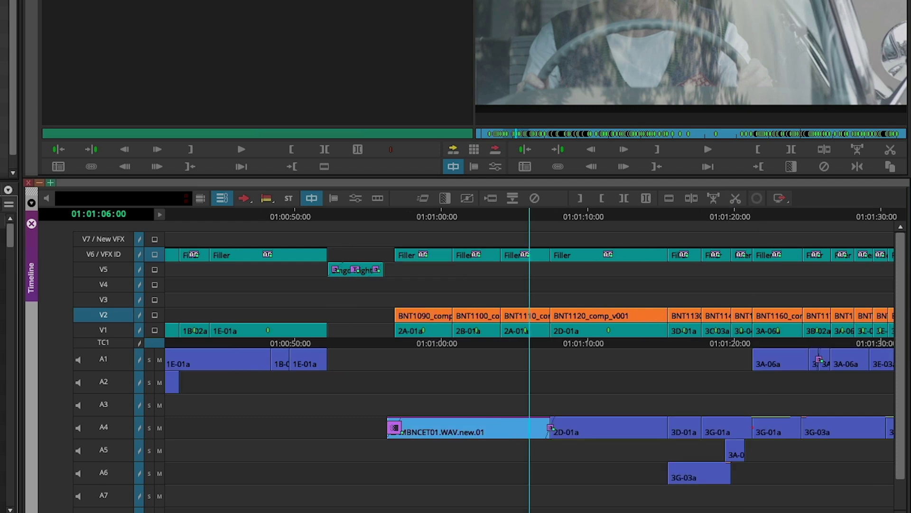
pyautogui.hotkey('ctrl', '[')
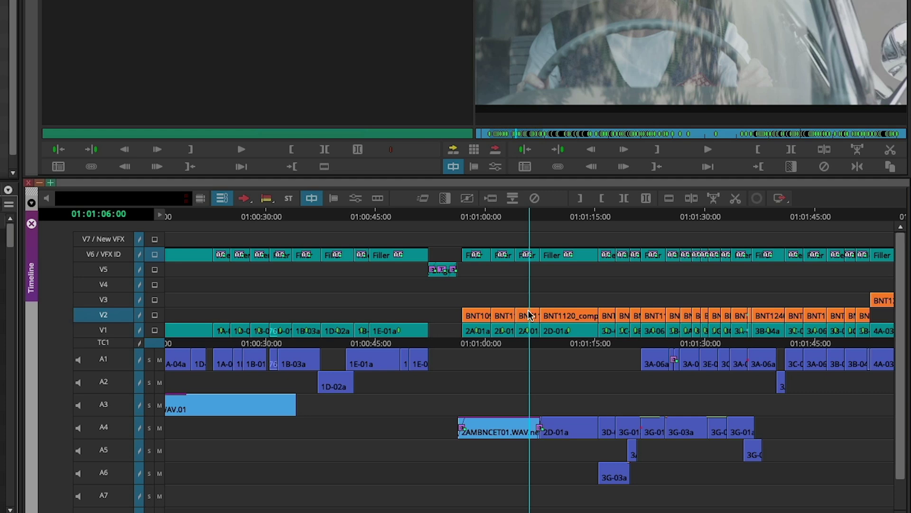
# Step: Check shots 01:01:12 to 01:01:18 against v002 and v001 bins, then park at 01:00:46:10
pyautogui.click(578, 299)
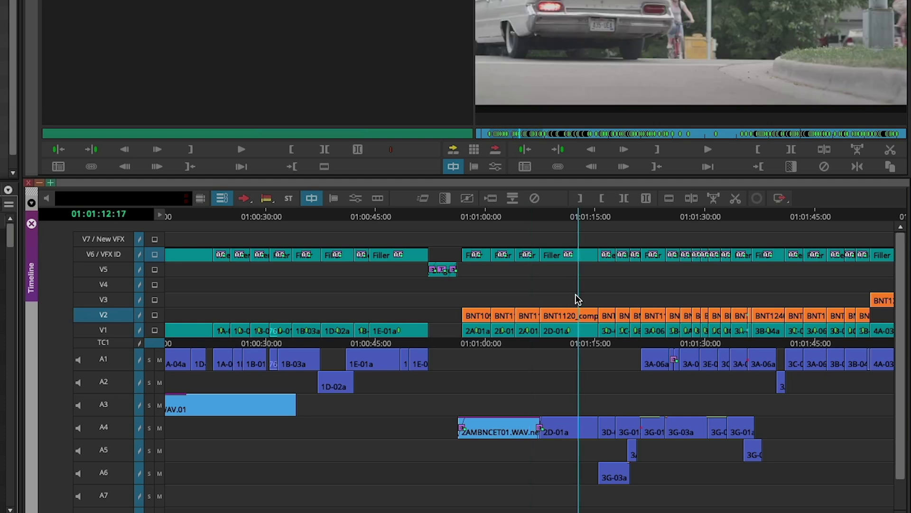
pyautogui.click(609, 299)
pyautogui.click(624, 300)
pyautogui.click(360, 187)
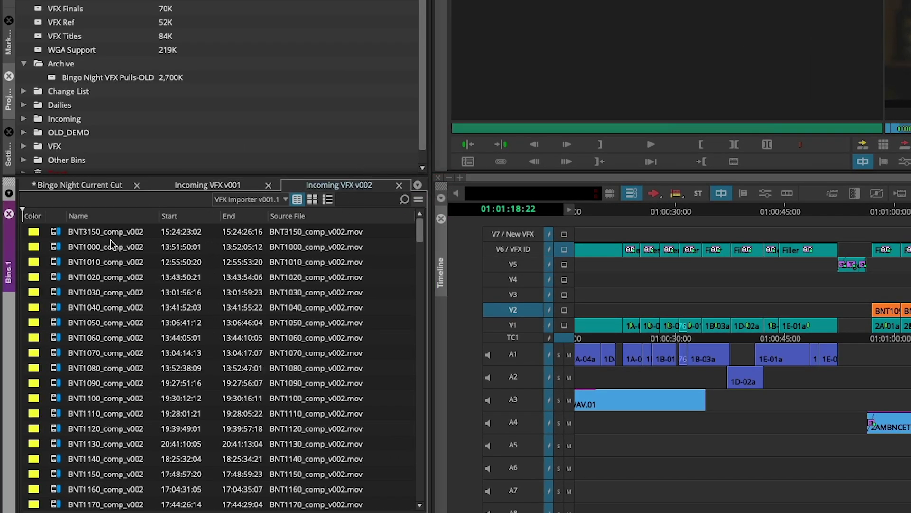
pyautogui.click(225, 189)
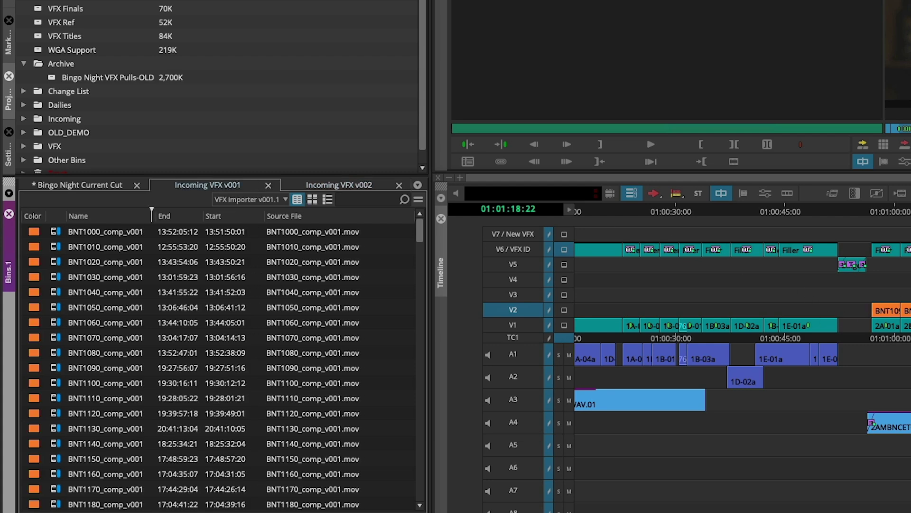
pyautogui.click(886, 279)
pyautogui.click(792, 299)
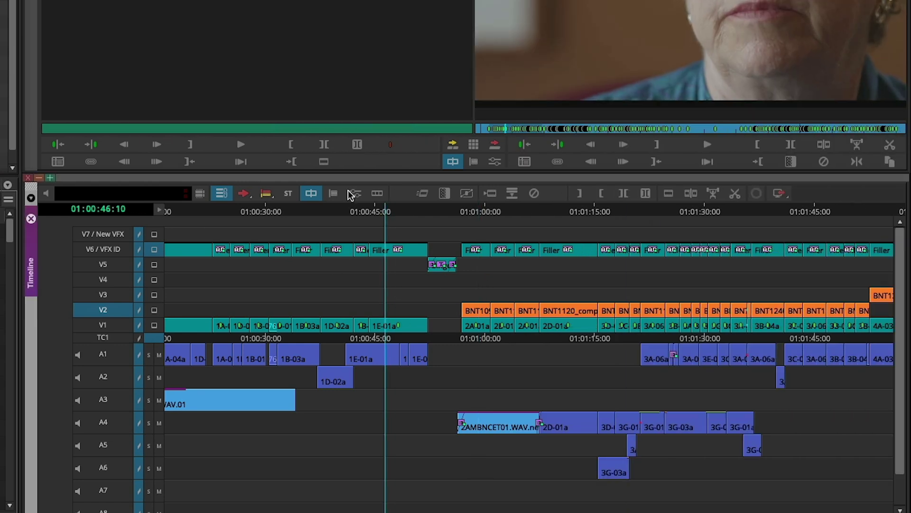
pyautogui.hotkey('ctrl', '[')
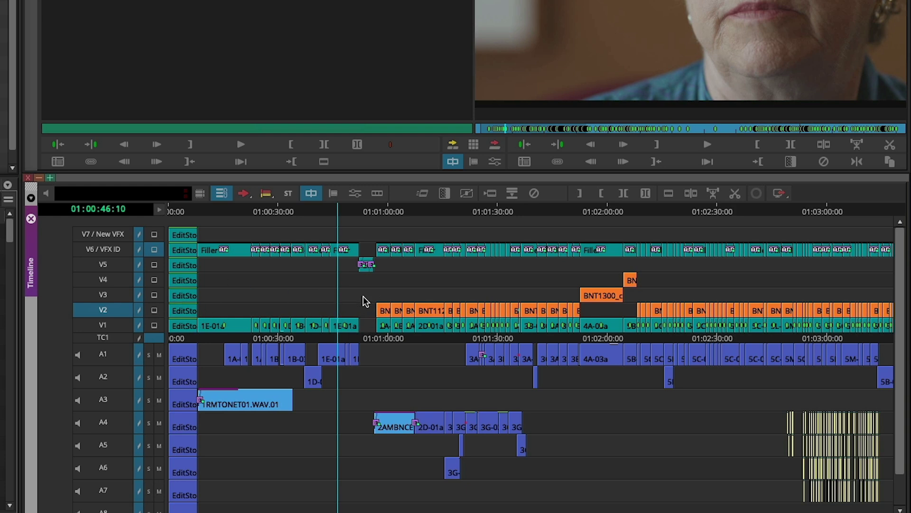
# Step: Open the List Tool with the VFX Imp Collapsed v001 preset and view its List Options
pyautogui.click(384, 298)
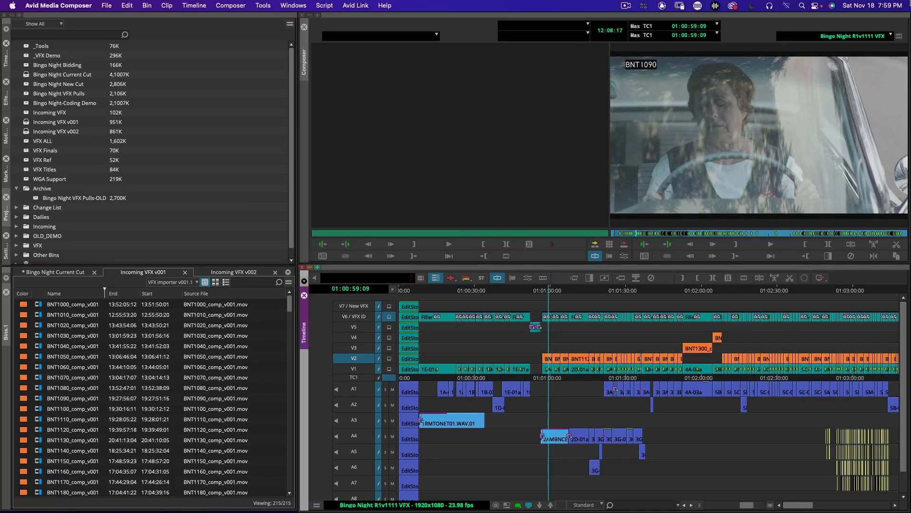
pyautogui.press('super+bracketleft')
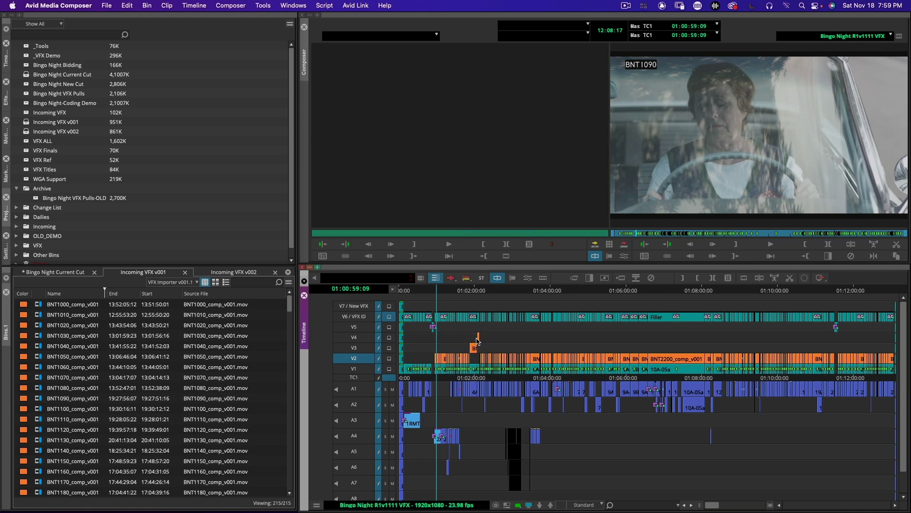
pyautogui.click(264, 5)
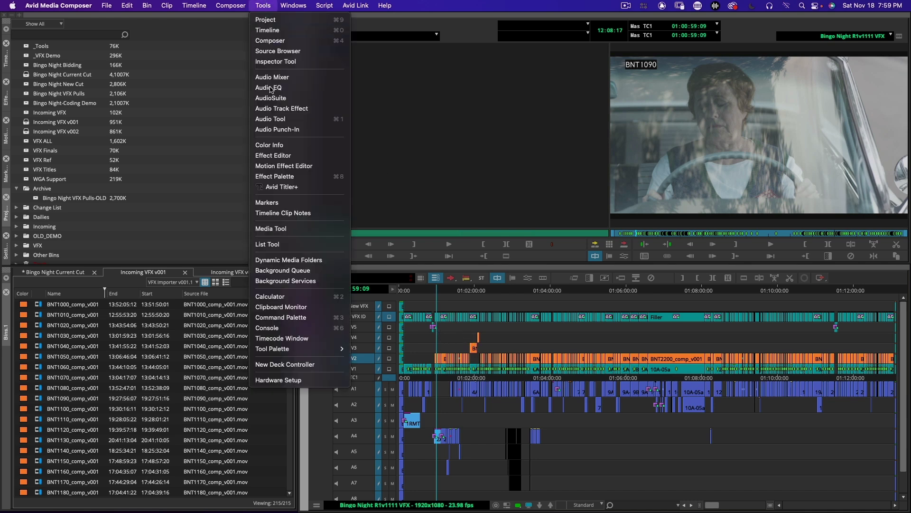
pyautogui.click(290, 244)
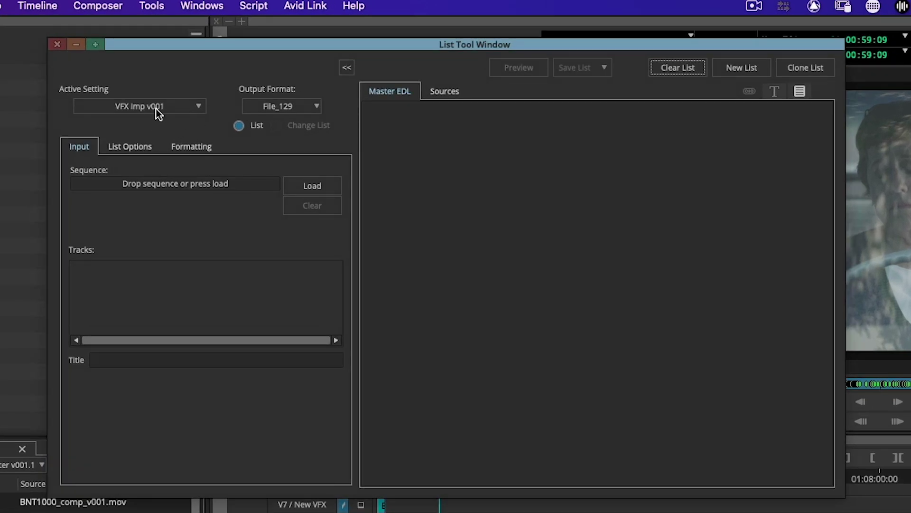
pyautogui.click(160, 105)
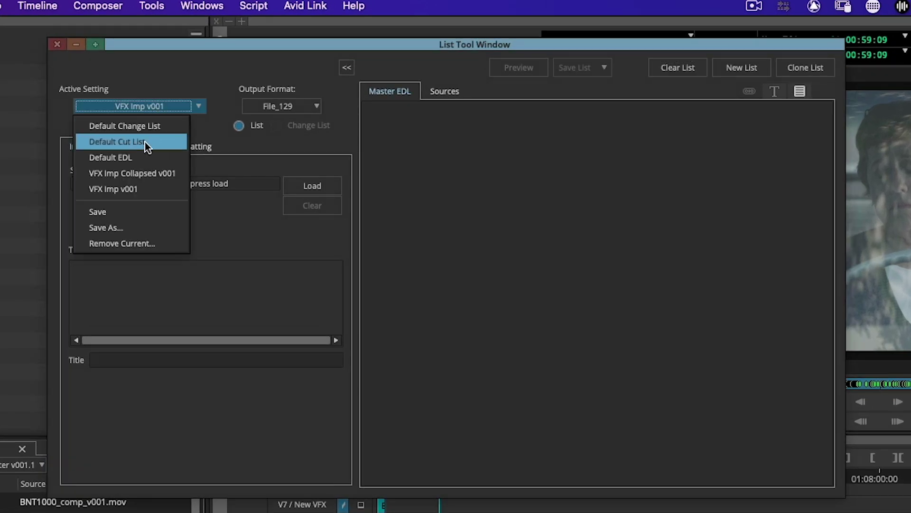
pyautogui.click(150, 173)
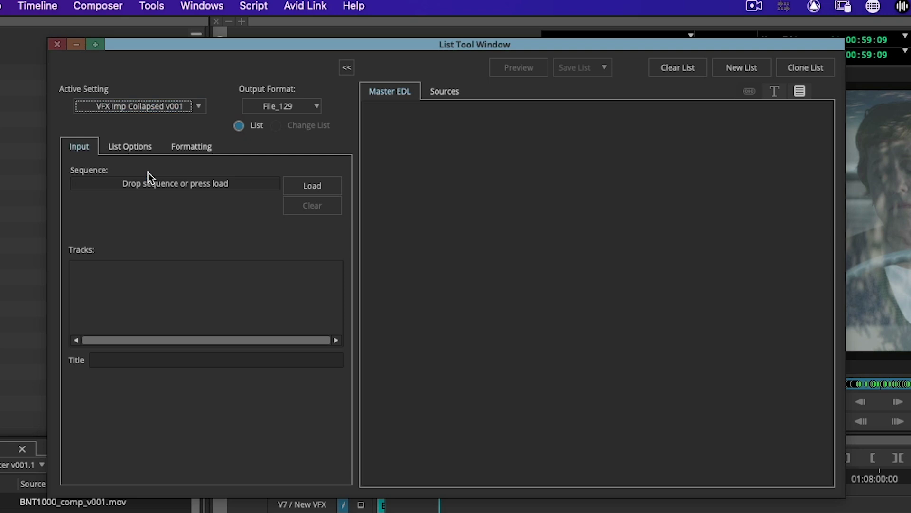
pyautogui.click(133, 150)
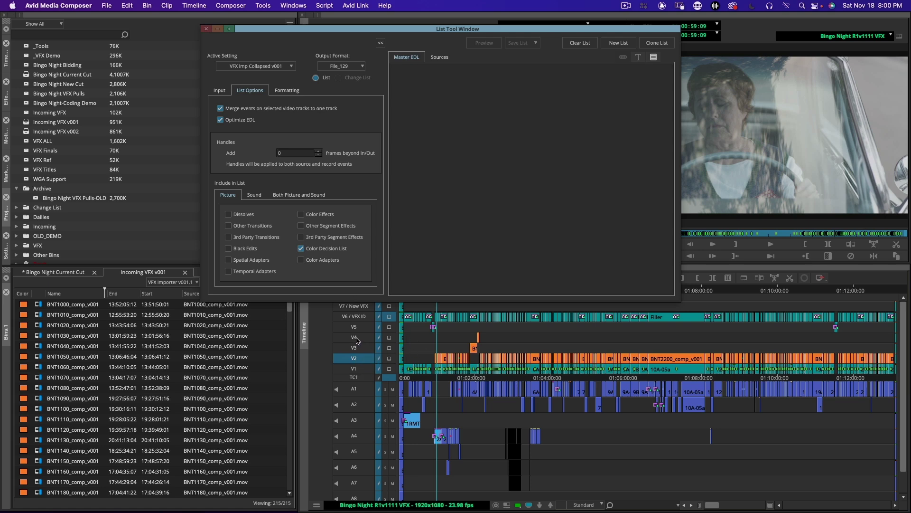
# Step: Load the Bingo Night R1v1111 VFX sequence into the List Tool with only V1–V4 selected
pyautogui.click(78, 273)
pyautogui.click(445, 146)
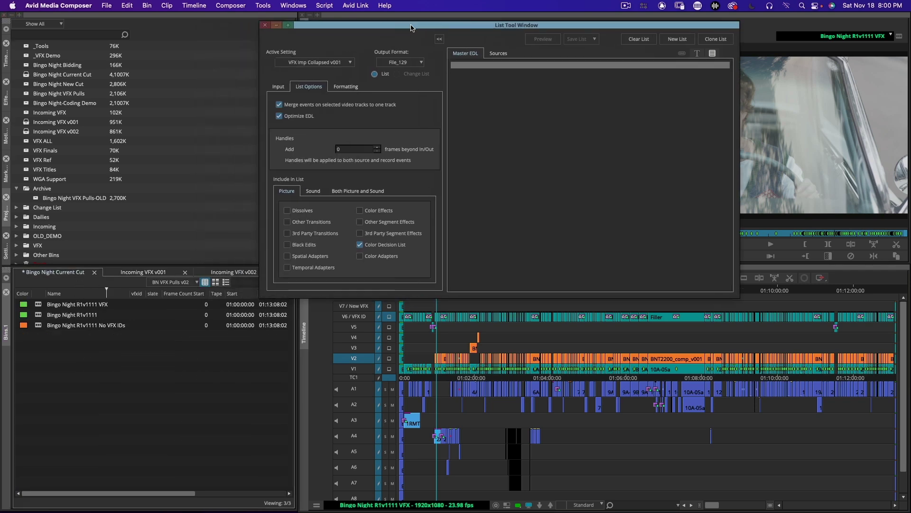
pyautogui.moveTo(349, 34); pyautogui.dragTo(420, 31)
pyautogui.click(290, 89)
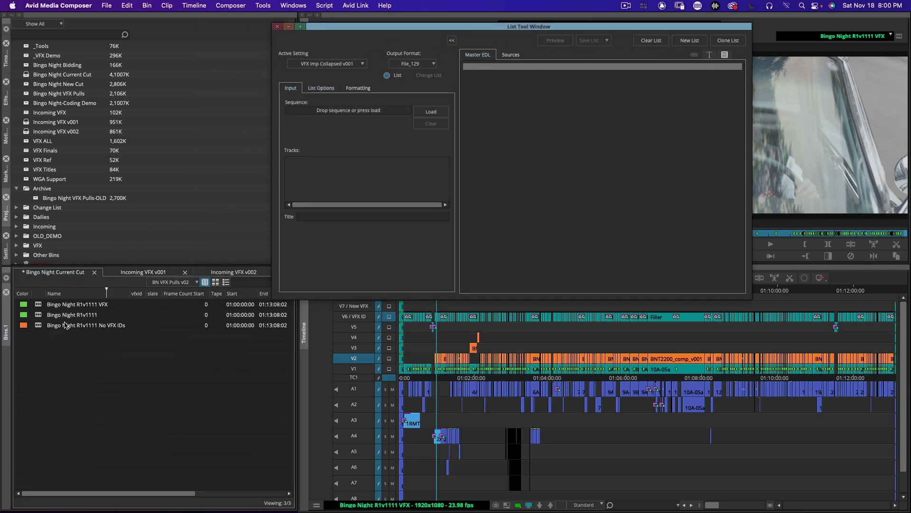
pyautogui.click(33, 305)
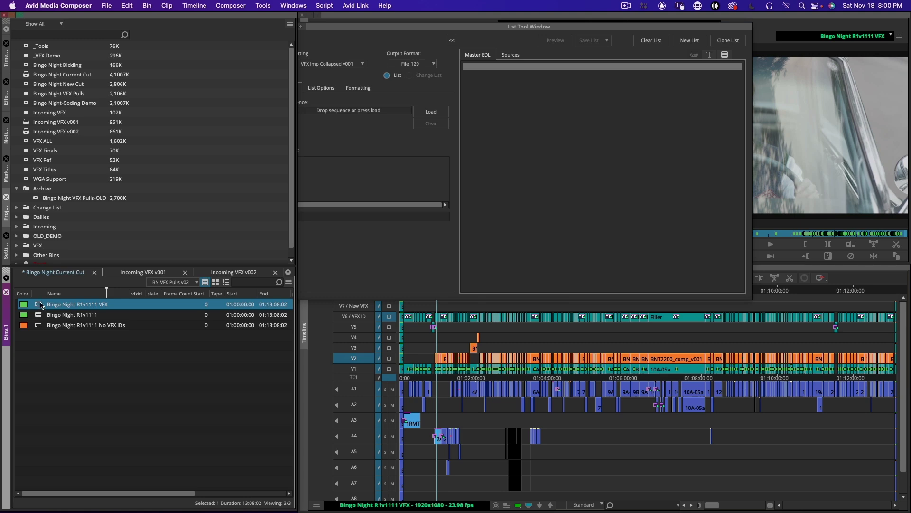
pyautogui.moveTo(37, 304); pyautogui.dragTo(345, 109)
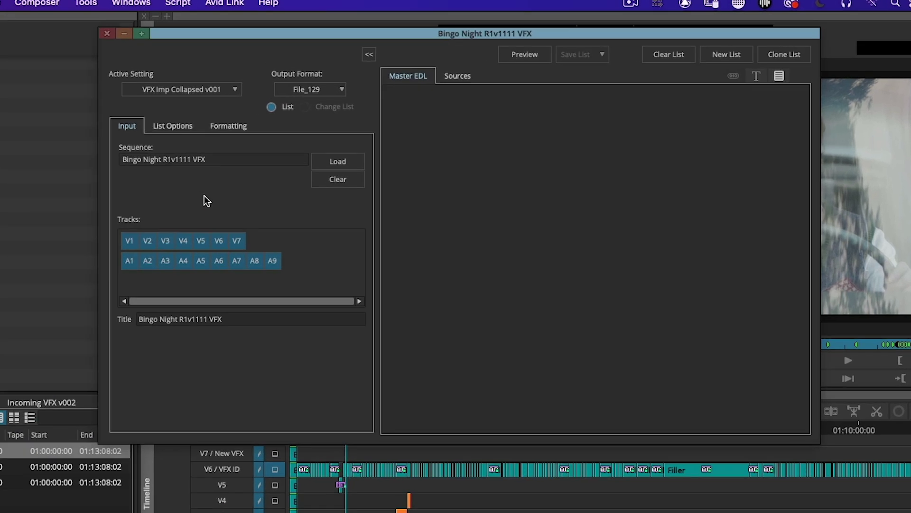
pyautogui.moveTo(79, 297); pyautogui.dragTo(261, 291)
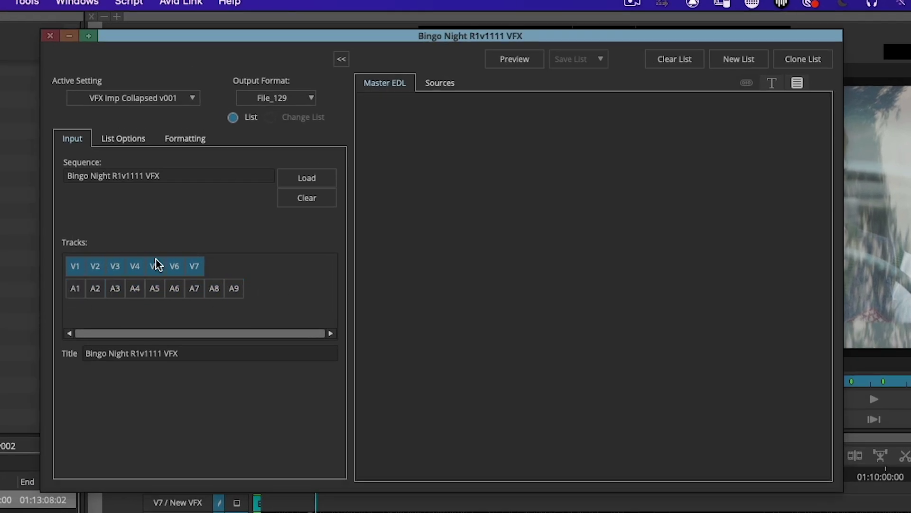
pyautogui.moveTo(157, 265); pyautogui.dragTo(198, 270)
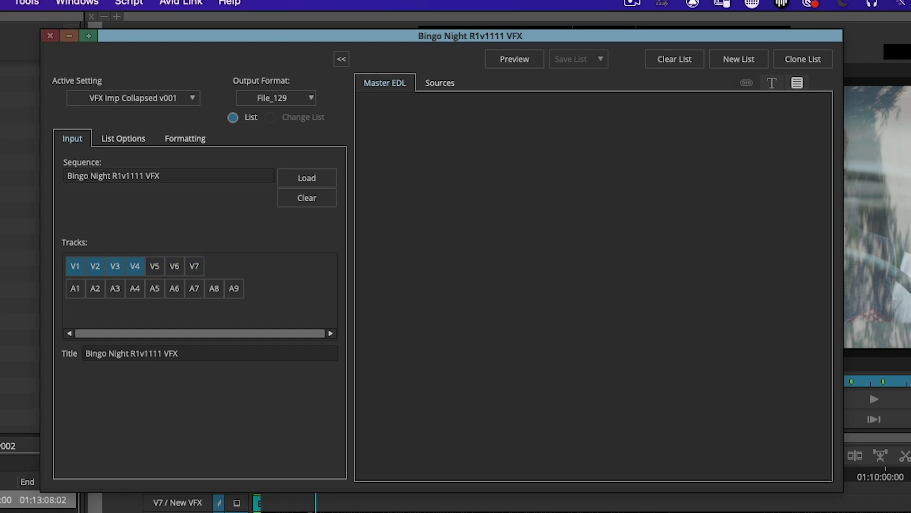
# Step: Reapply the VFX Imp Collapsed v001 preset with Optimize EDL turned on
pyautogui.click(127, 137)
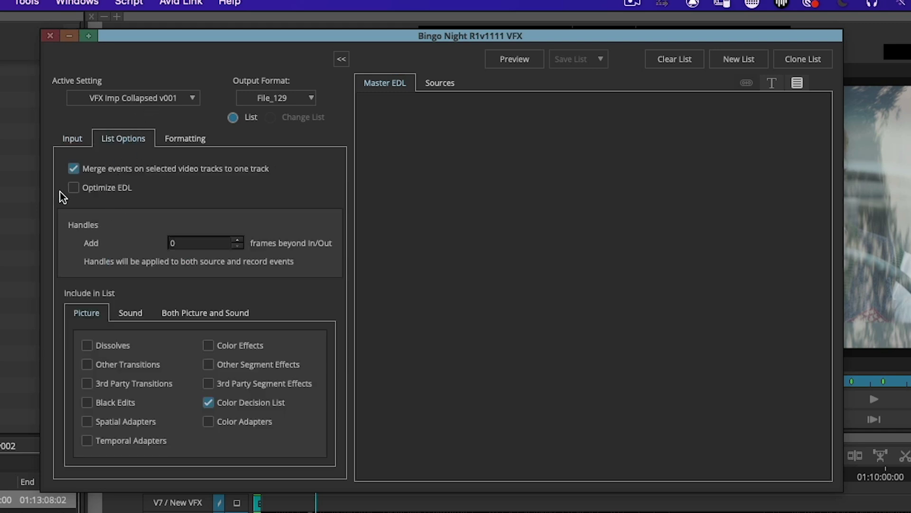
pyautogui.click(150, 98)
pyautogui.click(152, 169)
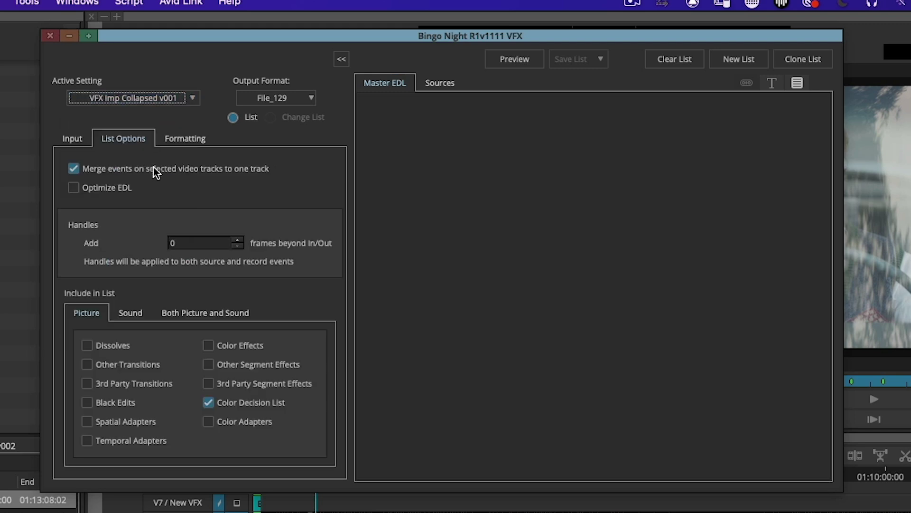
pyautogui.click(93, 189)
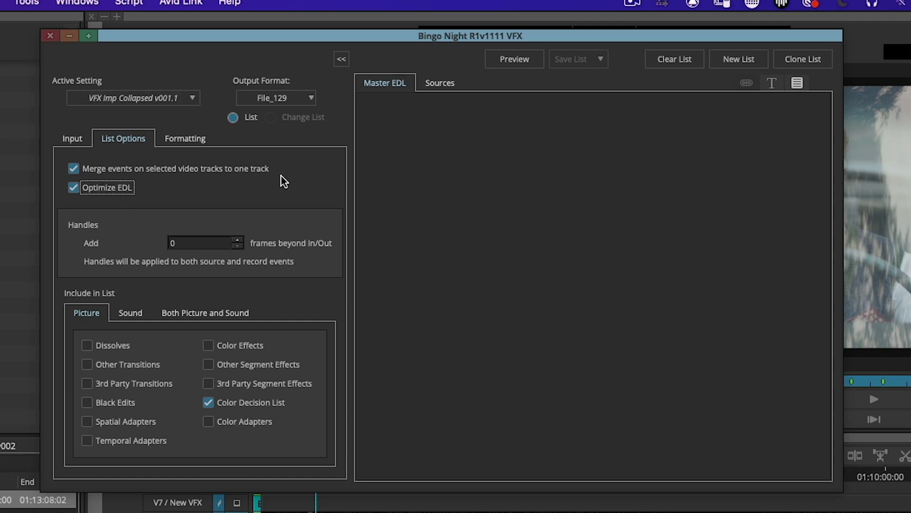
pyautogui.click(82, 141)
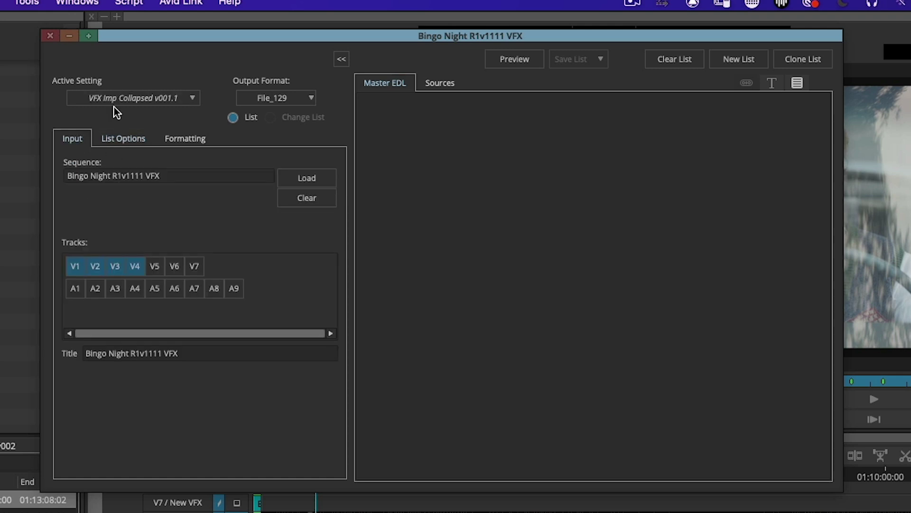
# Step: Preview the EDL and save it as one file, Bingo Night R1v1111 VFX.edl, in EDL Importer Demo
pyautogui.click(507, 62)
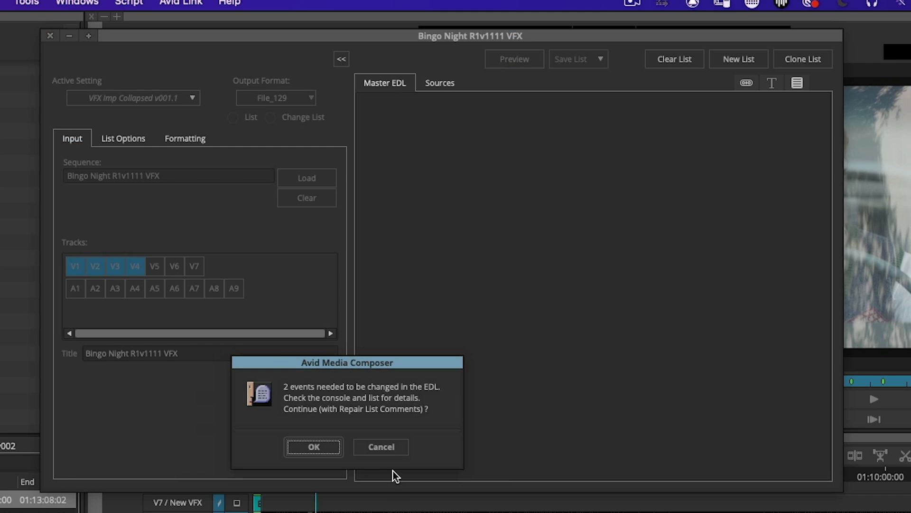
pyautogui.click(318, 446)
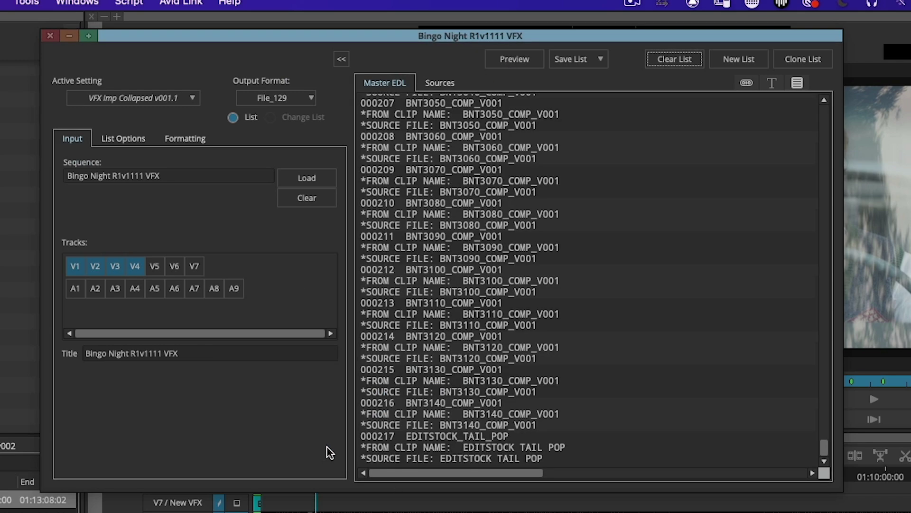
pyautogui.click(597, 60)
pyautogui.click(610, 81)
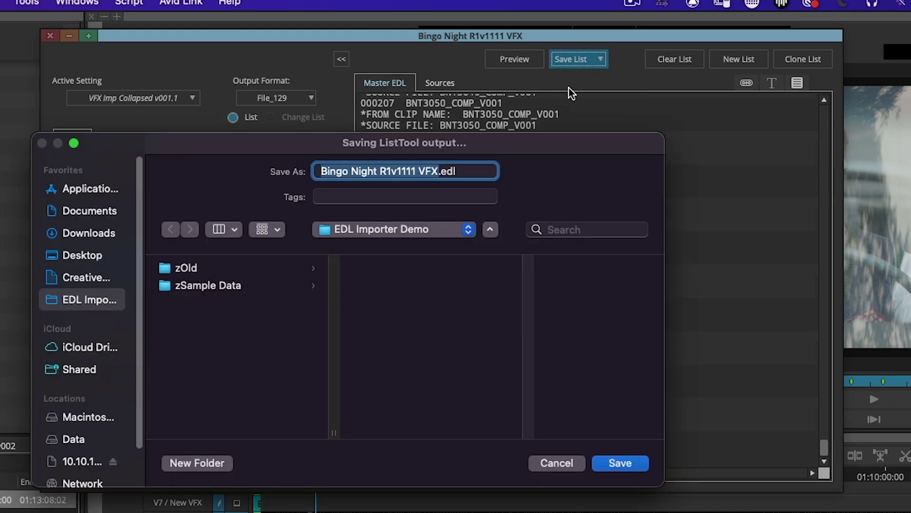
pyautogui.click(630, 463)
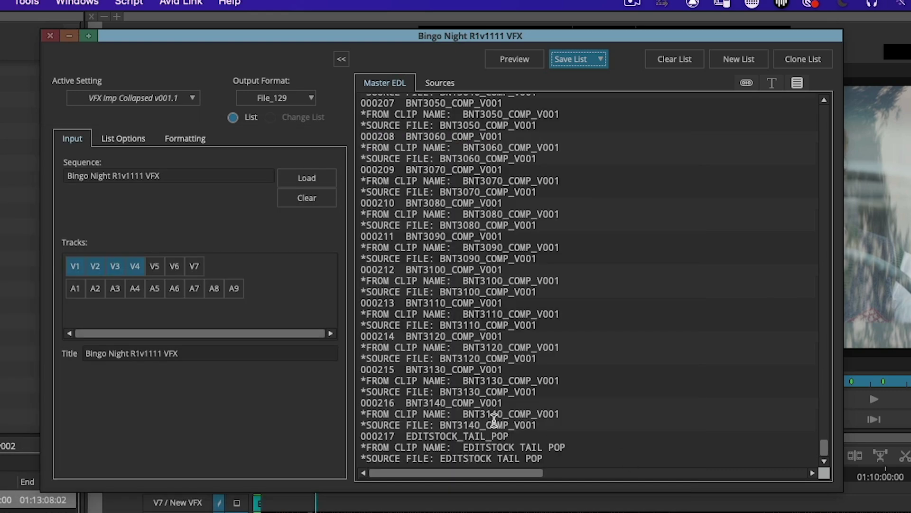
# Step: Close the List Tool without saving settings and move track targeting from V2 to V6
pyautogui.click(50, 36)
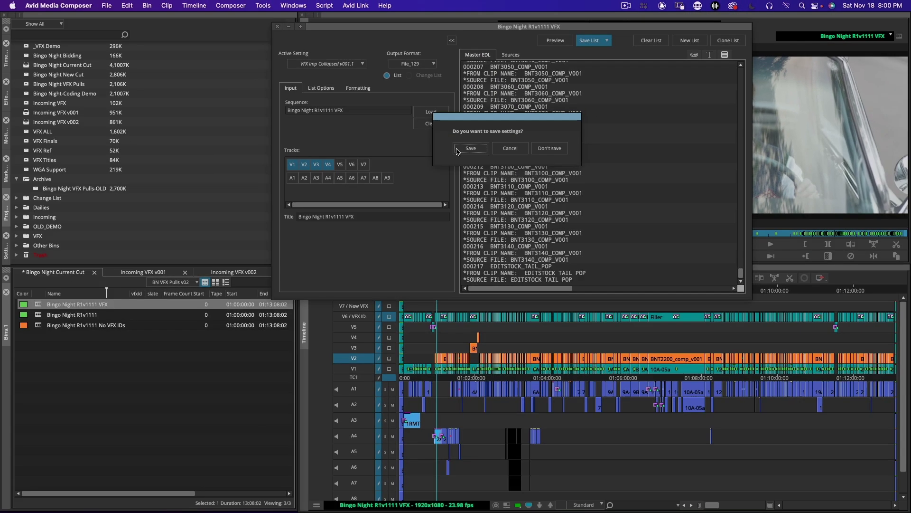
pyautogui.click(509, 231)
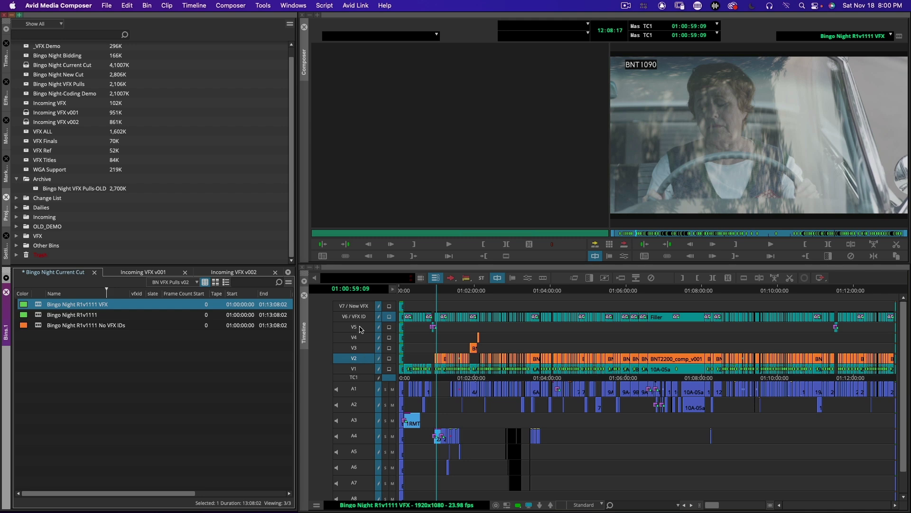
pyautogui.click(362, 360)
pyautogui.click(359, 317)
# Step: Export the SubCap caption data at 01:00:22 to a file named subcap_list
pyautogui.click(412, 319)
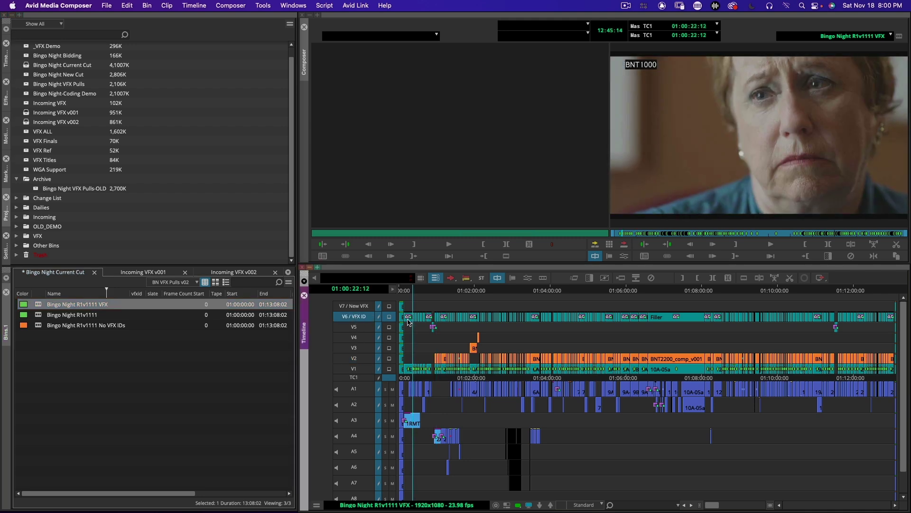
pyautogui.press('super+8')
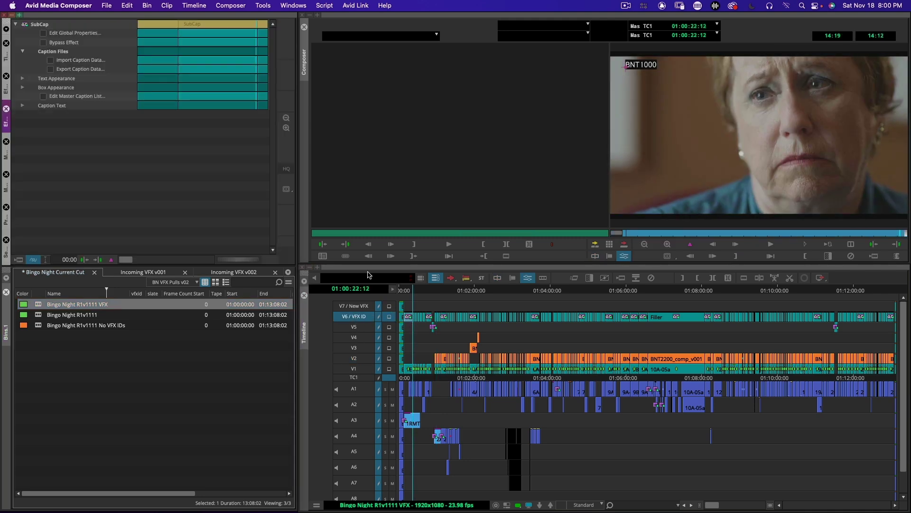
pyautogui.click(51, 70)
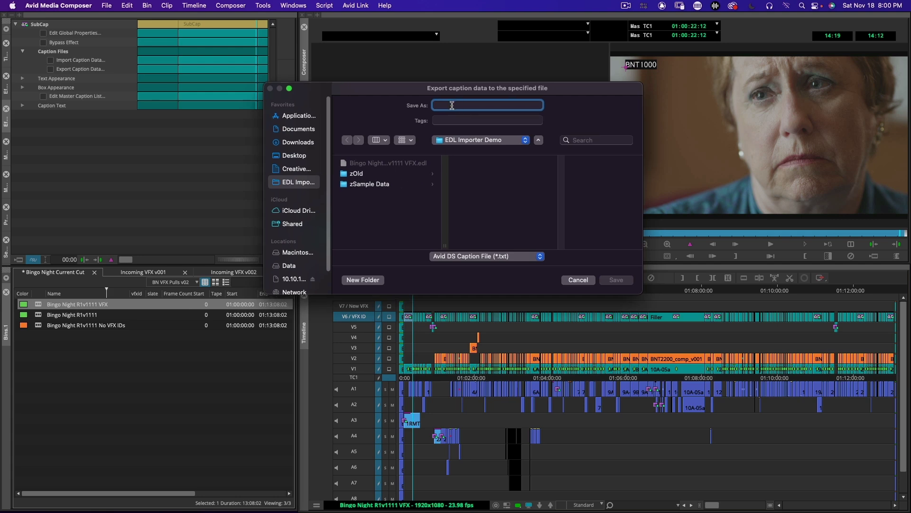
pyautogui.write('subcap_list')
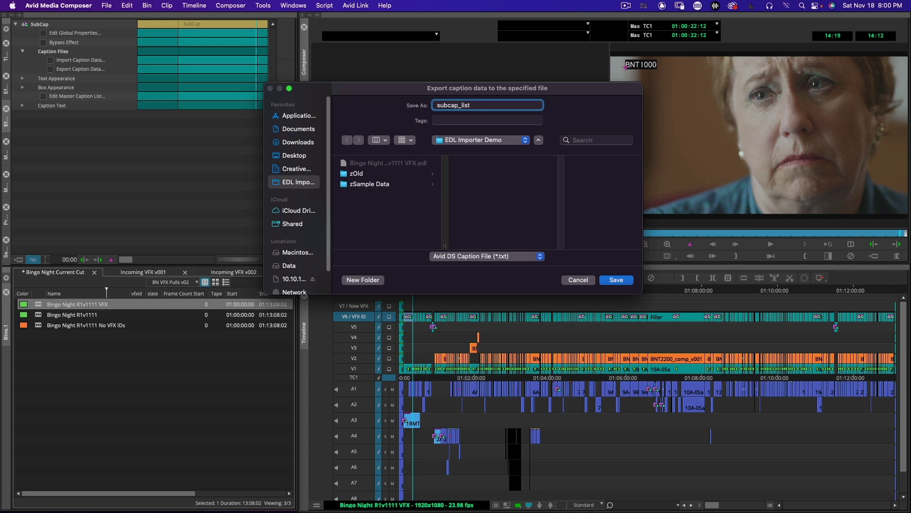
pyautogui.press('Return')
# Step: Return to Avid and bring up the Incoming VFX v002 bin
pyautogui.press('super+Tab')
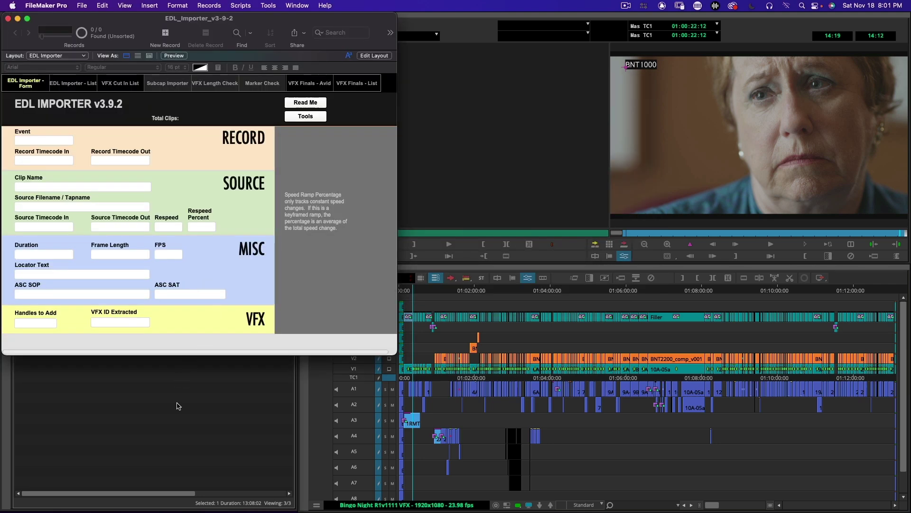
pyautogui.click(178, 413)
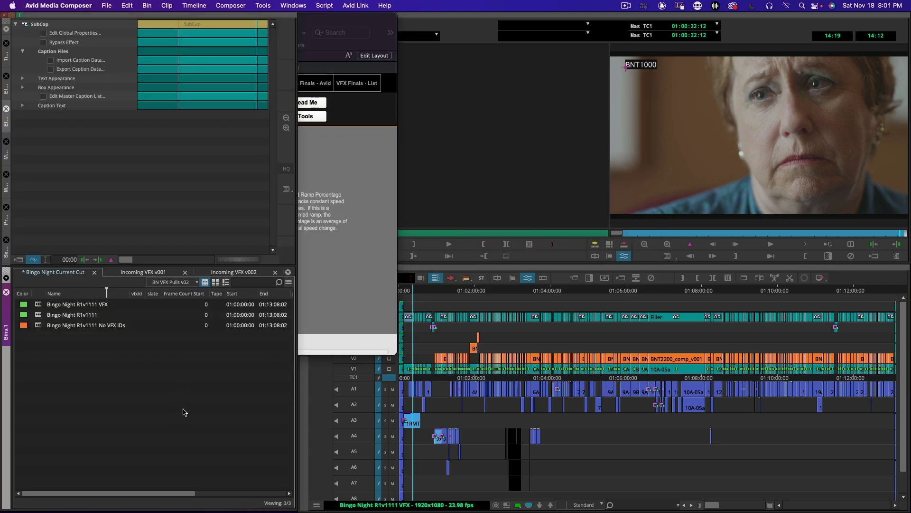
pyautogui.click(230, 274)
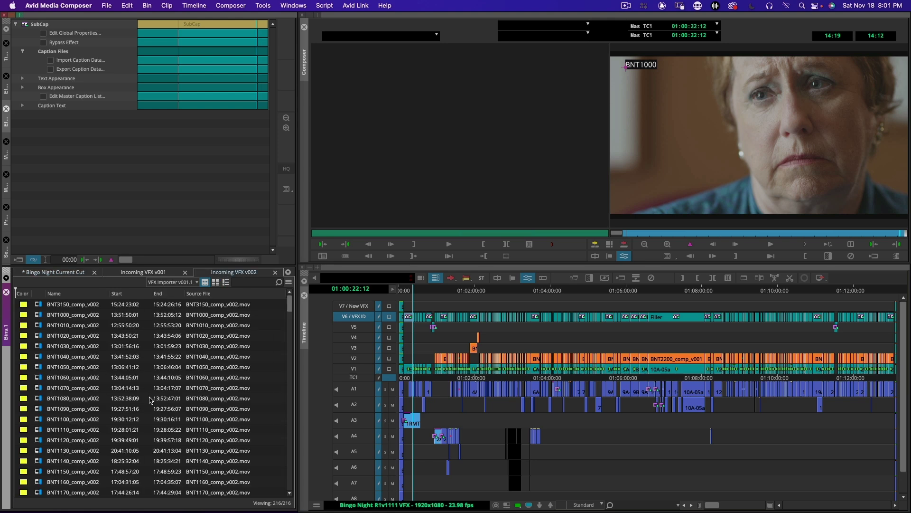
# Step: Sort the Incoming VFX v002 bin by the Name column
pyautogui.click(75, 295)
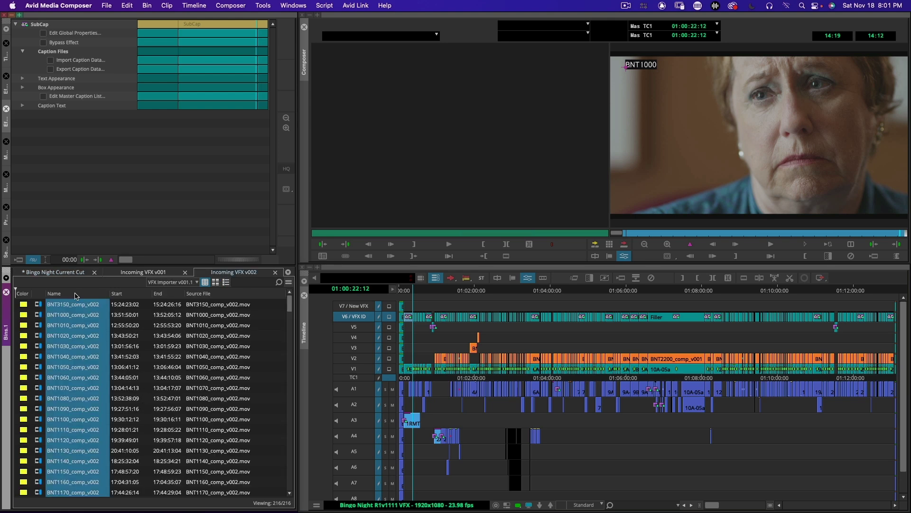
pyautogui.press('super+e')
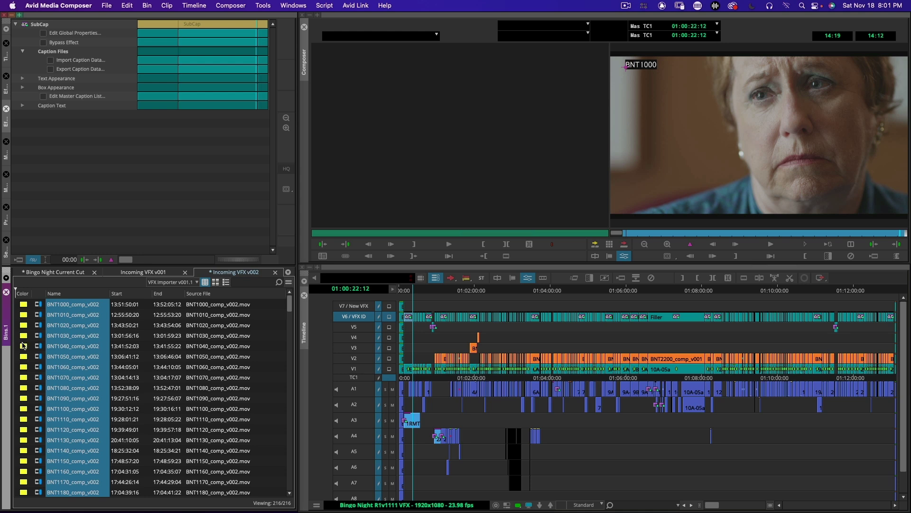
pyautogui.click(20, 346)
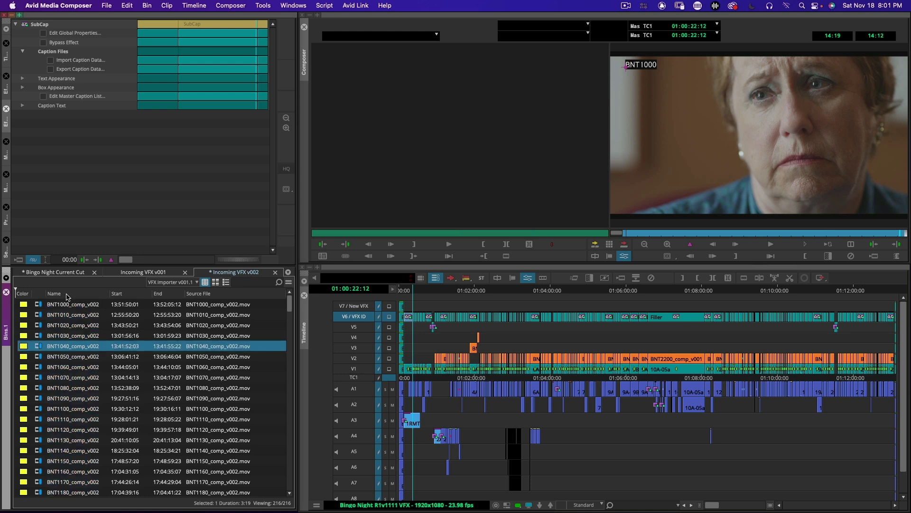
# Step: Export the Name, Start, End and Source File columns as tab-delimited text
pyautogui.click(95, 296)
pyautogui.click(125, 295)
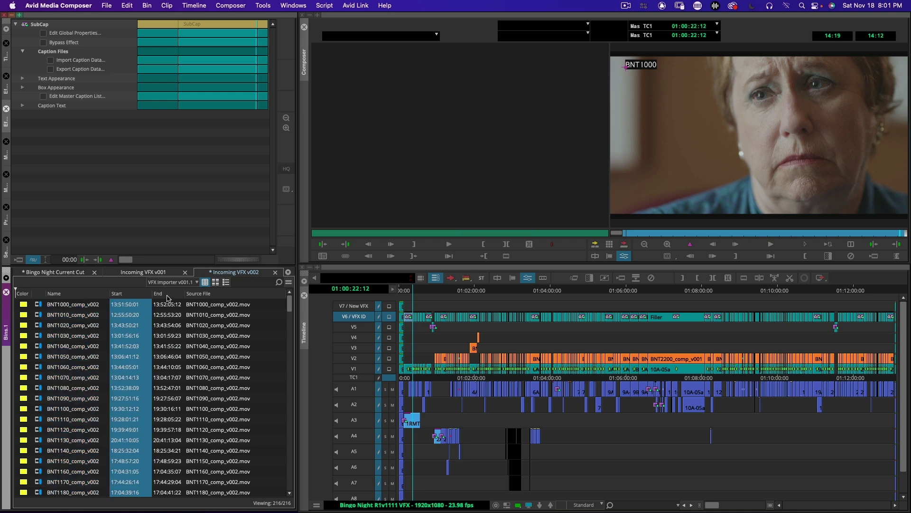
pyautogui.click(167, 296)
pyautogui.click(207, 295)
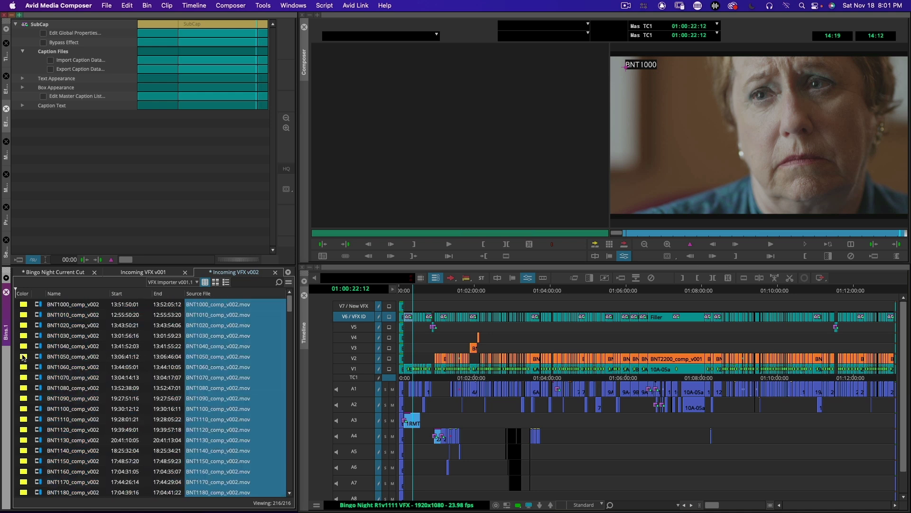
pyautogui.click(17, 365)
pyautogui.click(17, 376)
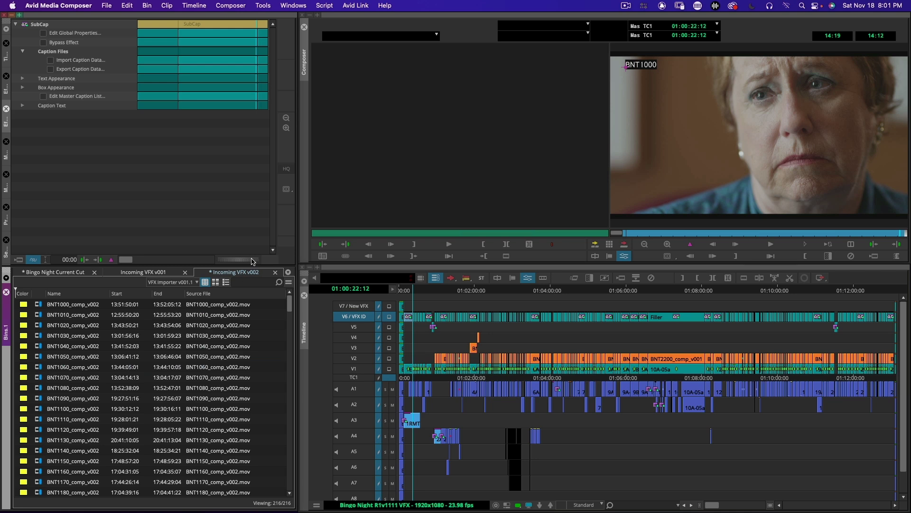
pyautogui.click(489, 246)
pyautogui.click(481, 259)
pyautogui.click(619, 282)
# Step: Import the Bingo Night R1v1111 VFX EDL into FileMaker's EDL Importer
pyautogui.press('super+Tab')
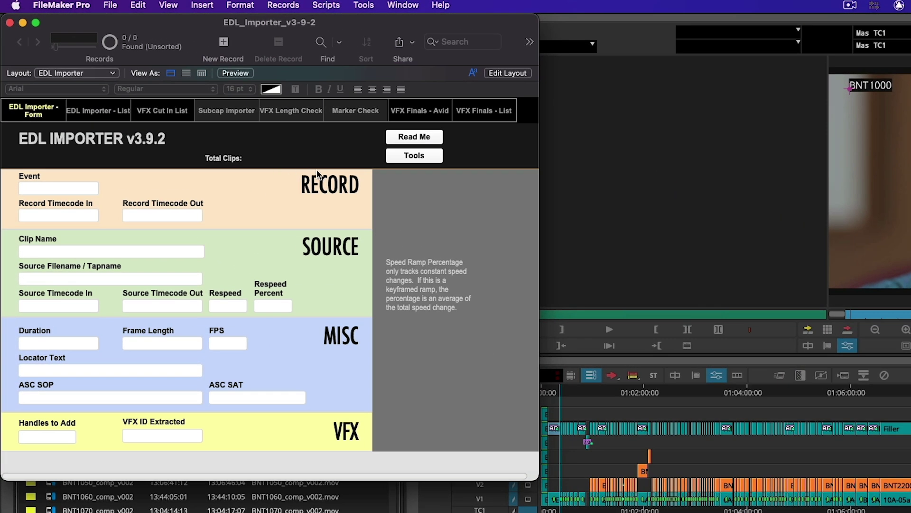
pyautogui.click(407, 156)
pyautogui.click(315, 162)
pyautogui.click(542, 164)
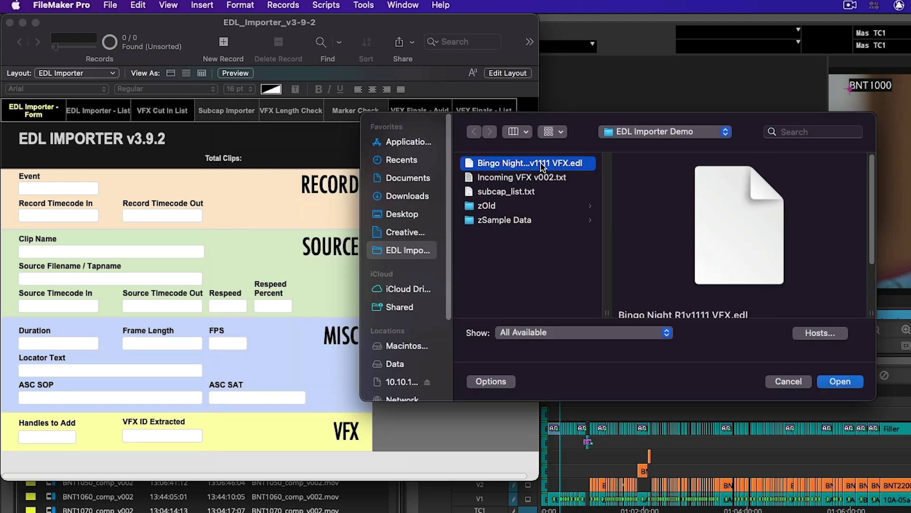
pyautogui.click(832, 384)
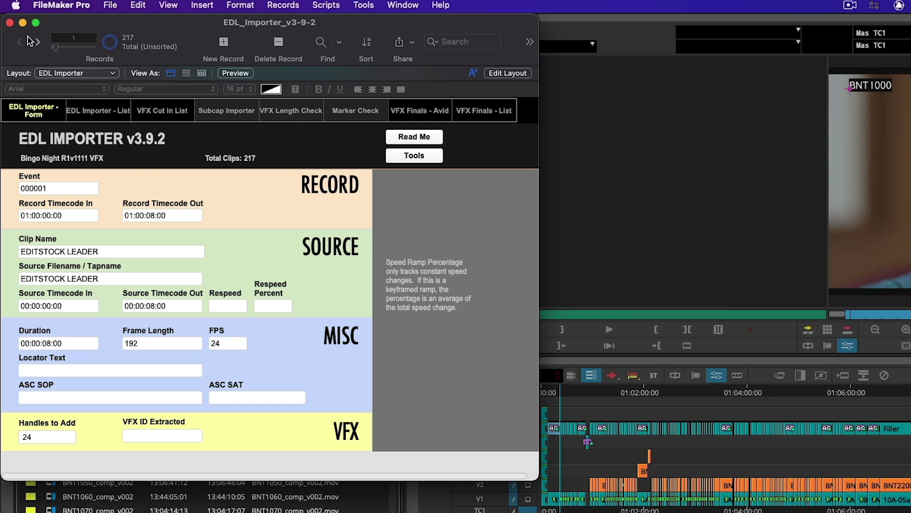
# Step: Step through the imported clip records to check extracted VFX IDs like BNT1190
pyautogui.click(41, 41)
pyautogui.click(41, 42)
pyautogui.click(41, 42)
pyautogui.click(43, 43)
pyautogui.click(39, 47)
pyautogui.click(37, 44)
pyautogui.click(38, 44)
pyautogui.click(38, 44)
pyautogui.click(38, 44)
pyautogui.click(38, 43)
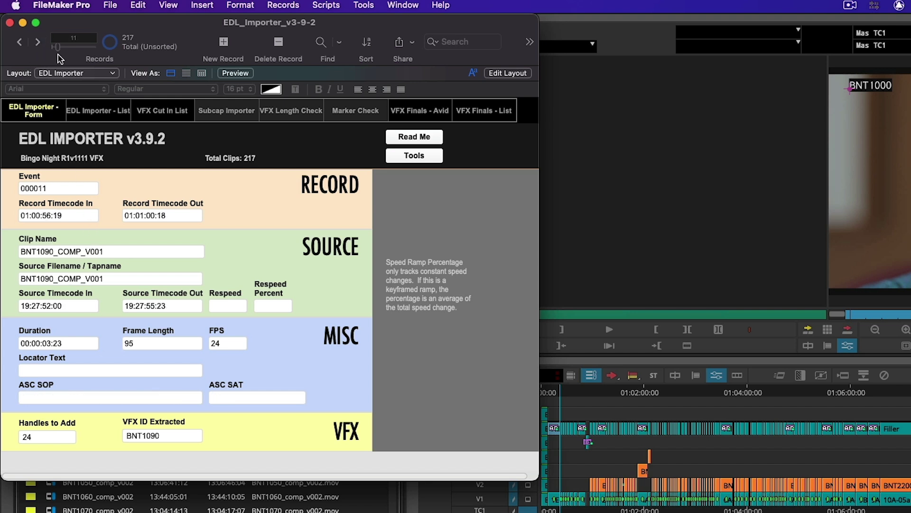
pyautogui.click(38, 44)
pyautogui.click(38, 44)
pyautogui.click(37, 44)
pyautogui.click(38, 44)
pyautogui.click(37, 44)
pyautogui.click(38, 44)
pyautogui.click(38, 44)
pyautogui.click(37, 43)
pyautogui.click(38, 44)
pyautogui.click(38, 44)
pyautogui.click(38, 44)
pyautogui.click(37, 44)
pyautogui.click(38, 43)
pyautogui.click(20, 43)
pyautogui.click(20, 42)
pyautogui.click(19, 43)
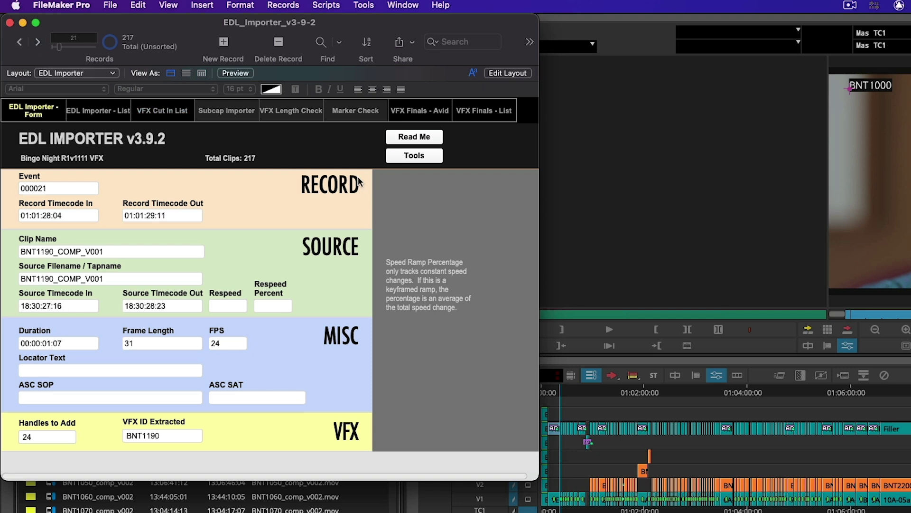
# Step: Import Incoming VFX v002.txt into the VFX Cut In List with its field mapping, adding 216 records
pyautogui.click(170, 112)
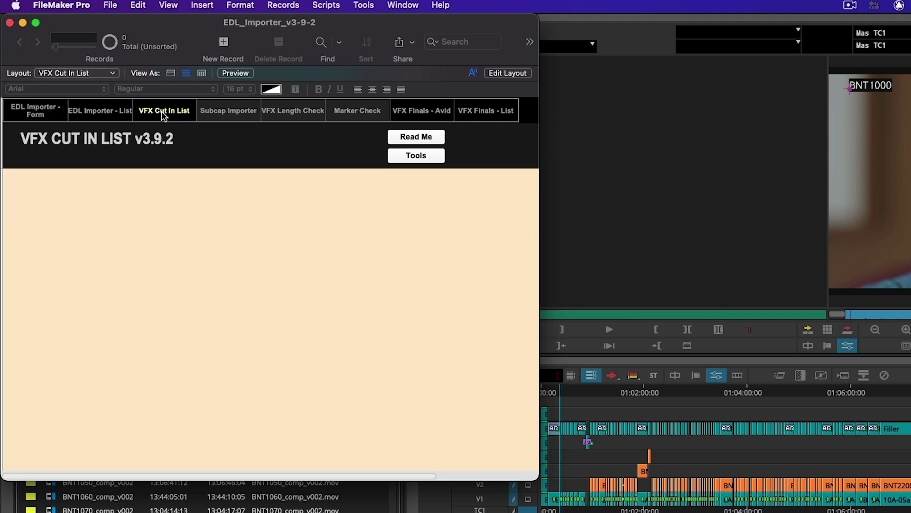
pyautogui.click(409, 157)
pyautogui.click(339, 143)
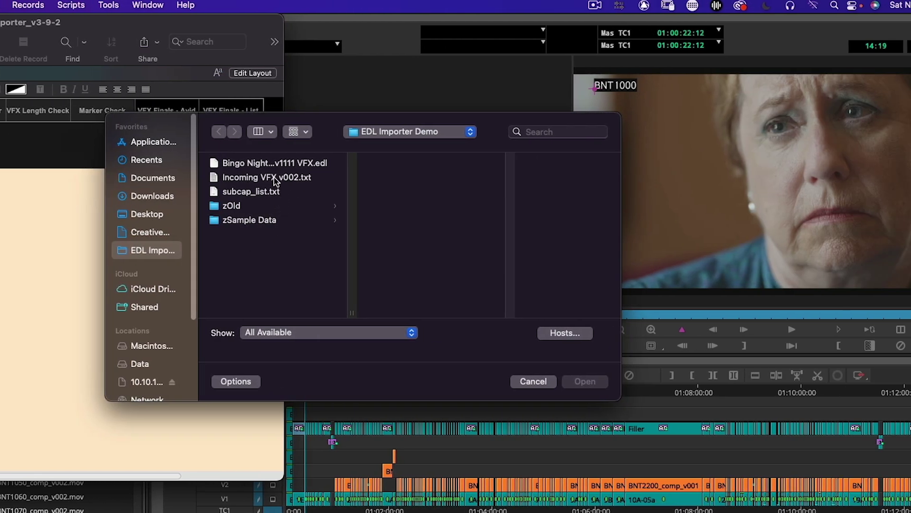
pyautogui.click(273, 179)
pyautogui.click(584, 381)
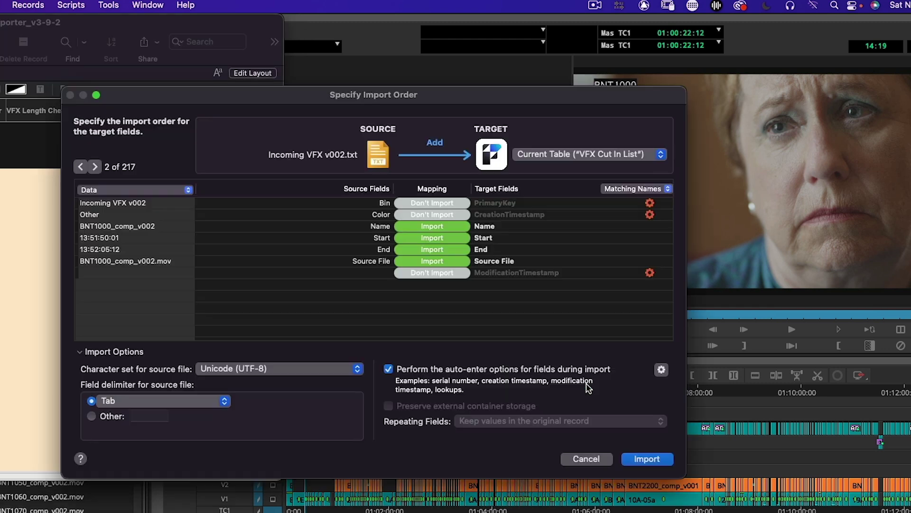
pyautogui.click(435, 148)
pyautogui.click(511, 399)
pyautogui.click(658, 459)
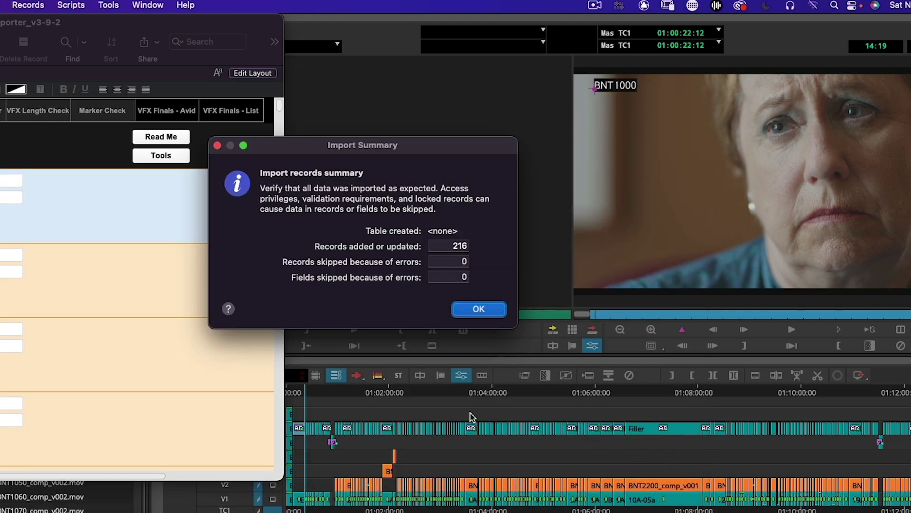
pyautogui.click(478, 309)
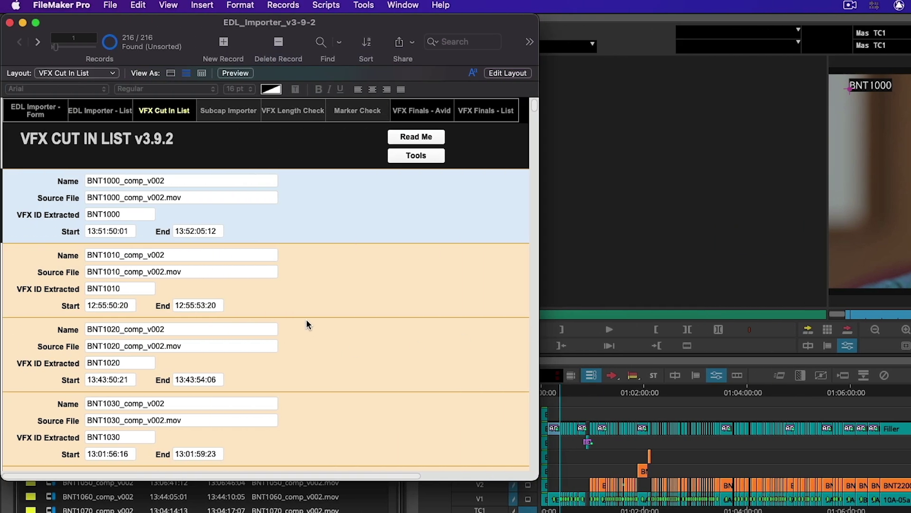
# Step: Export a Cut In EDL from the EDL Importer form into the EDL Importer Demo folder
pyautogui.click(40, 114)
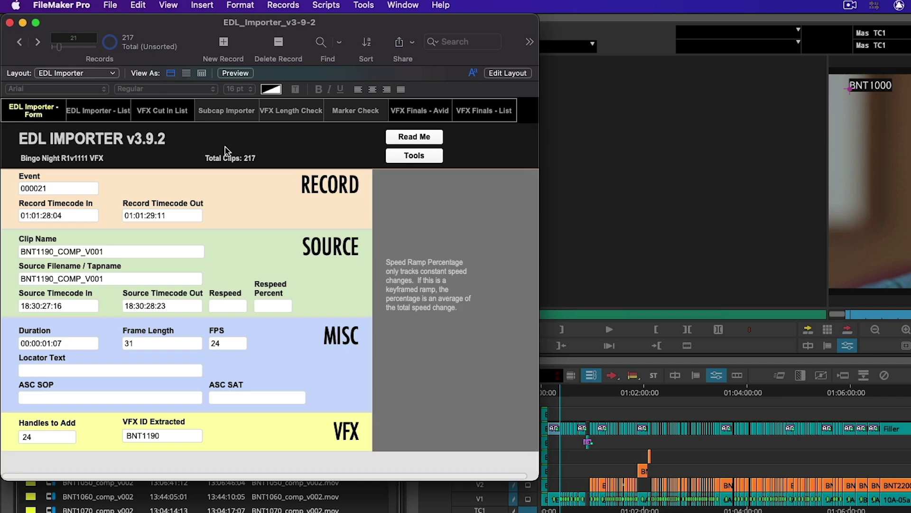
pyautogui.click(415, 157)
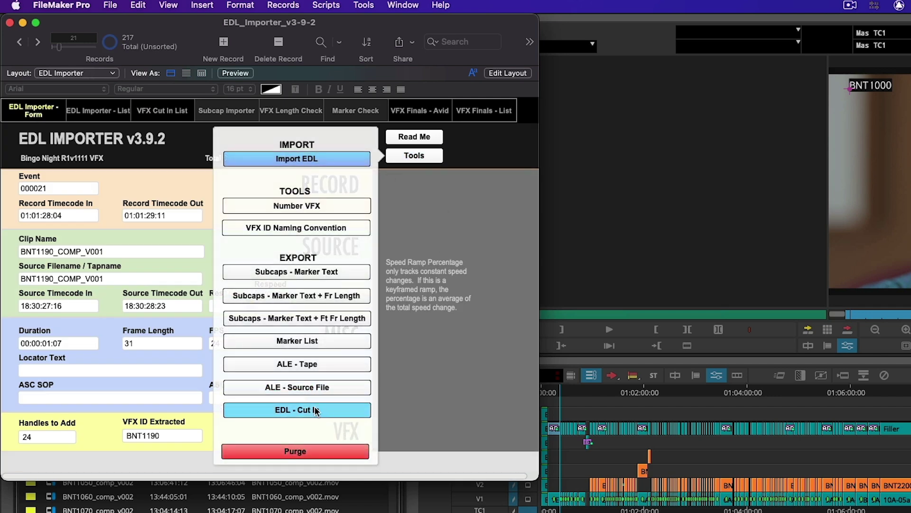
pyautogui.click(320, 412)
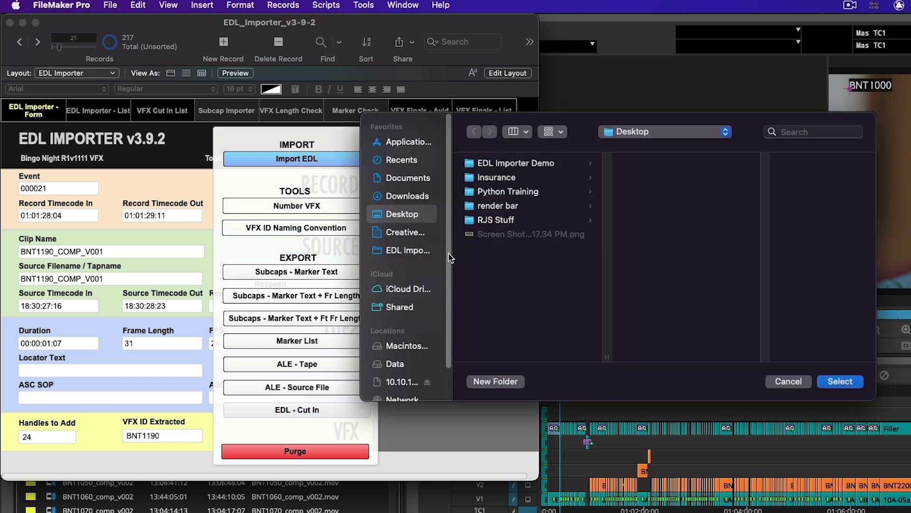
pyautogui.click(411, 253)
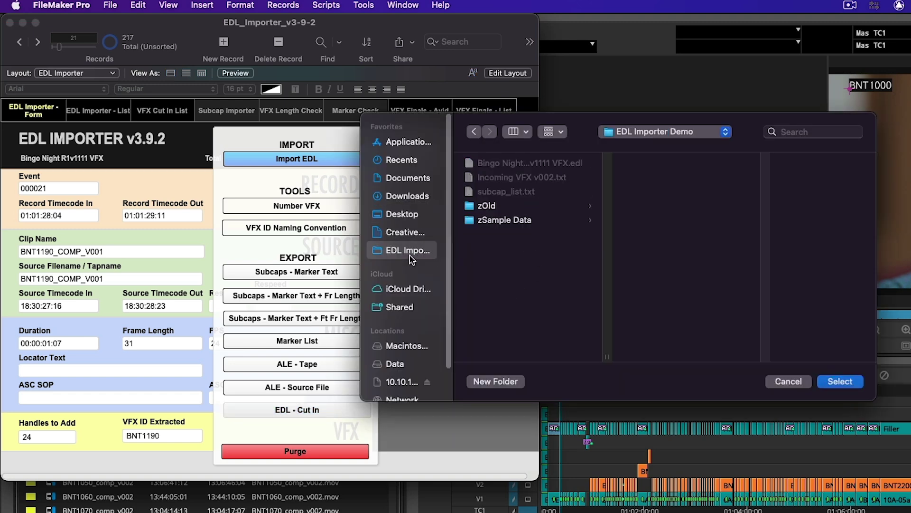
pyautogui.click(839, 384)
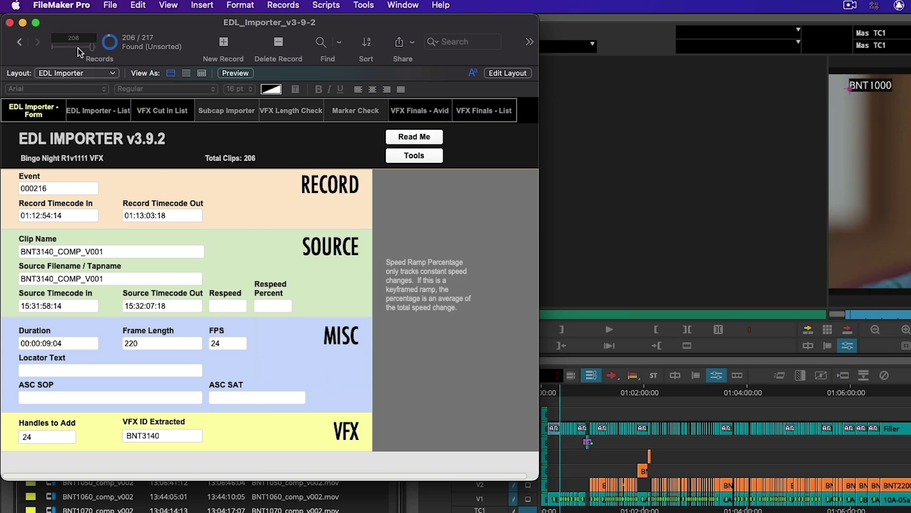
pyautogui.click(649, 213)
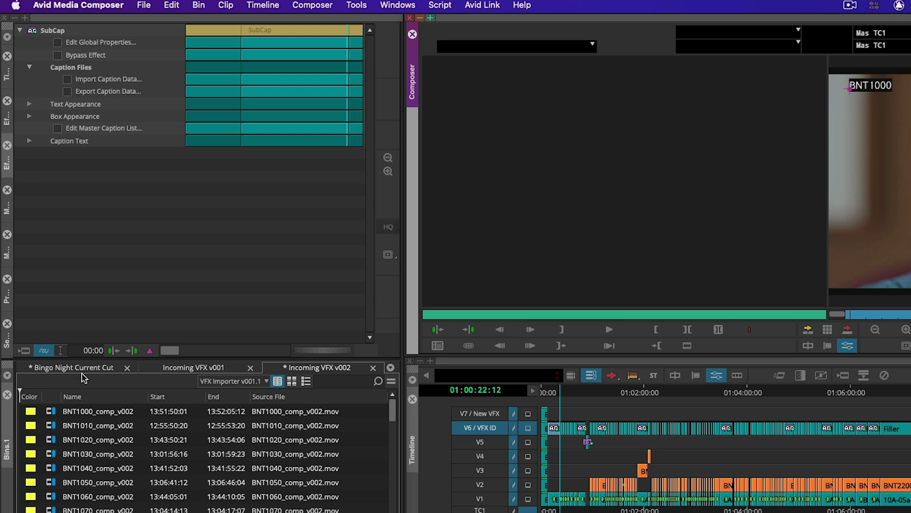
# Step: From the Current Cut bin's Input menu, choose Import EDL and open Bingo Night R1v1111 VFX_Cut_In.edl
pyautogui.click(94, 370)
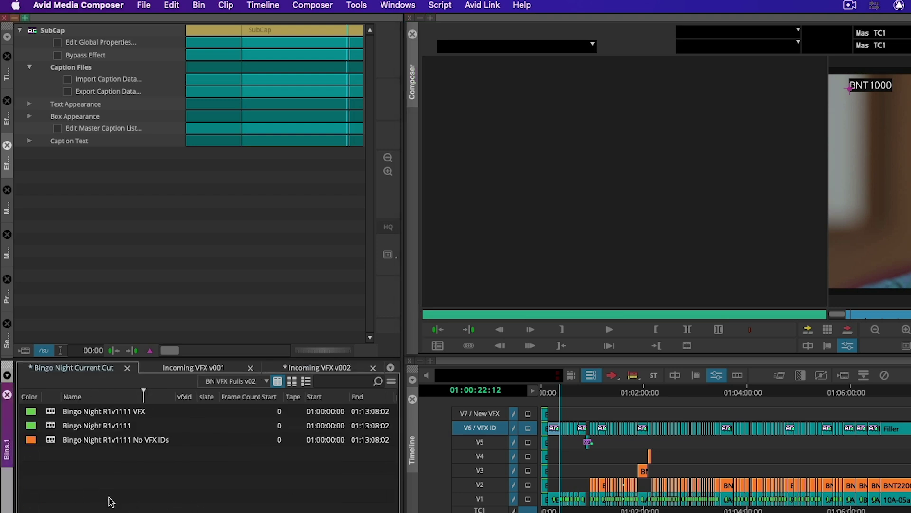
pyautogui.rightClick(89, 493)
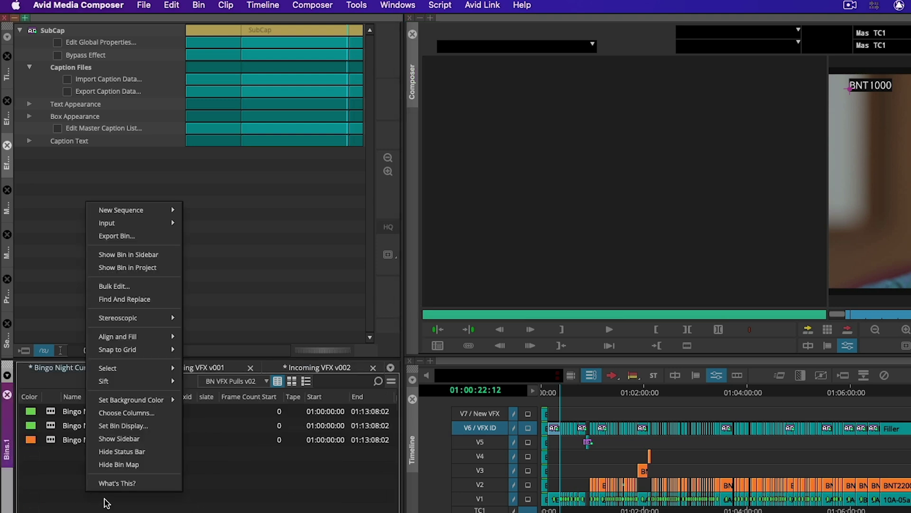
pyautogui.moveTo(152, 224)
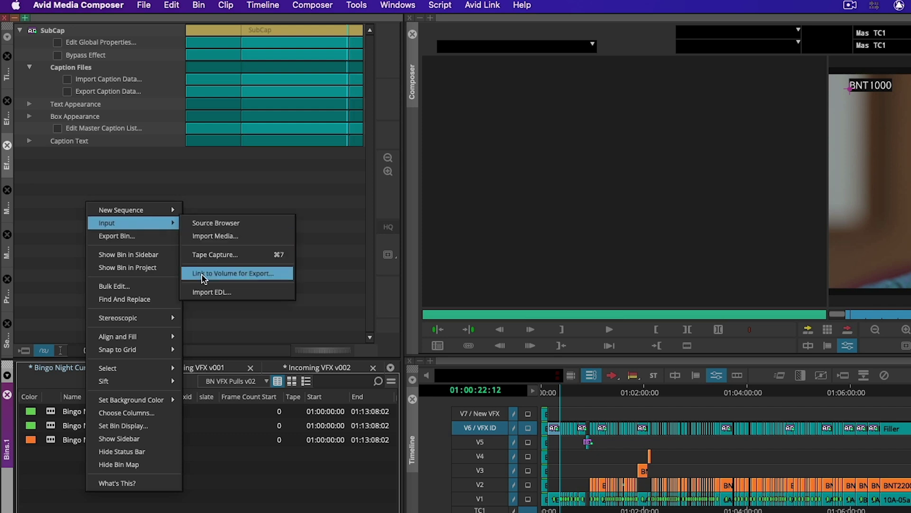
pyautogui.click(209, 295)
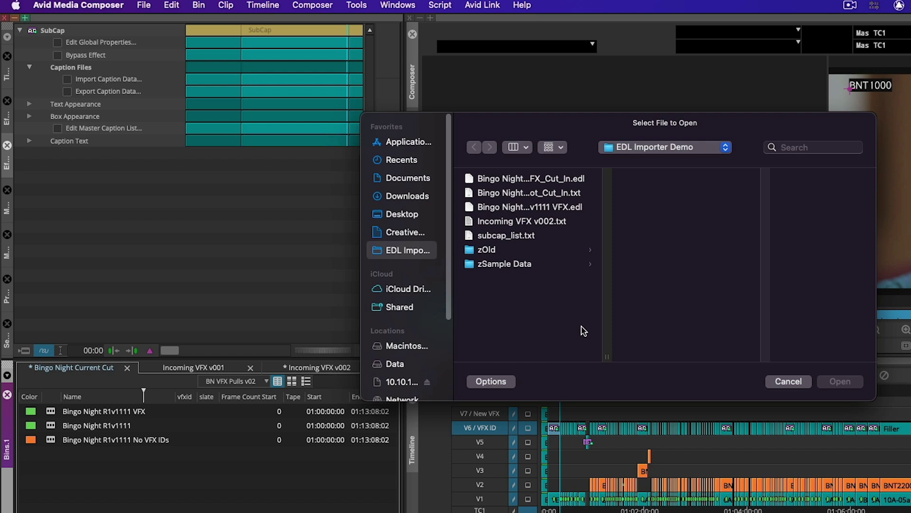
pyautogui.doubleClick(607, 357)
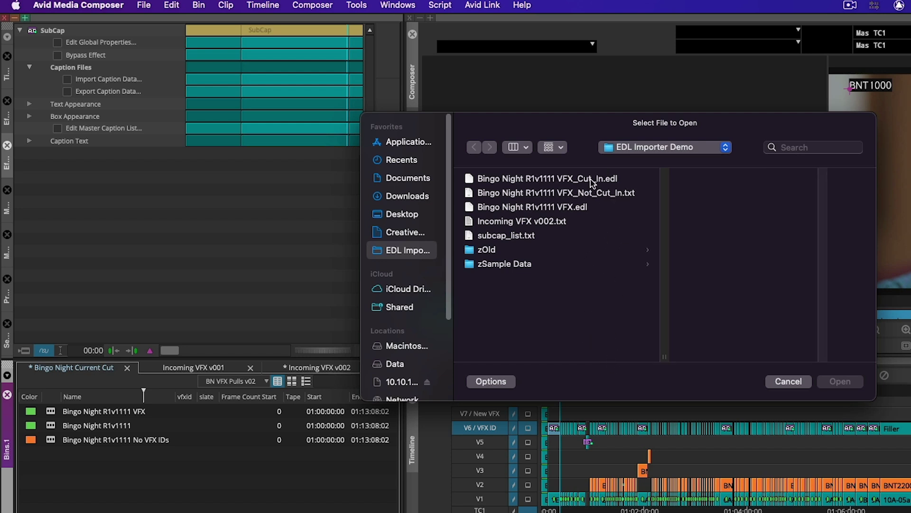
pyautogui.click(575, 181)
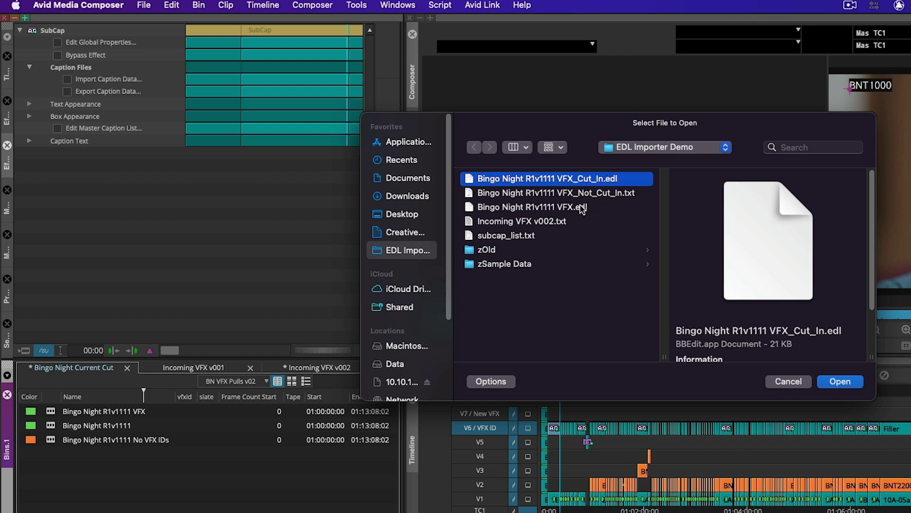
pyautogui.click(840, 381)
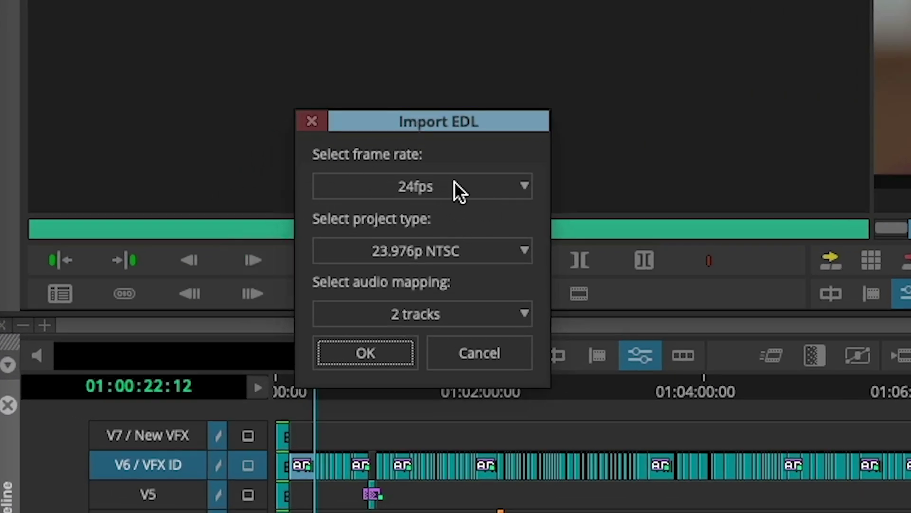
# Step: Import the EDL at 24fps, 1080p/23.976, with Don't map audio, into the Bingo Night Current Cut bin
pyautogui.click(462, 185)
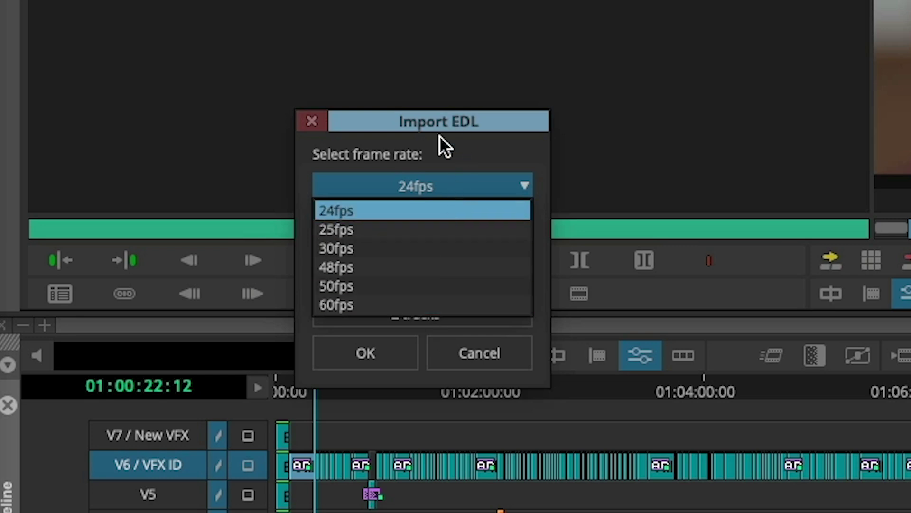
pyautogui.click(389, 210)
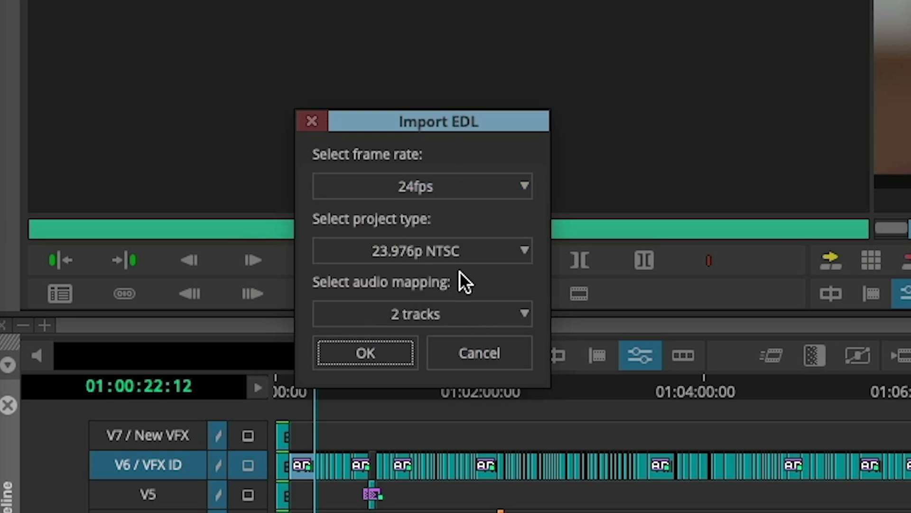
pyautogui.click(483, 245)
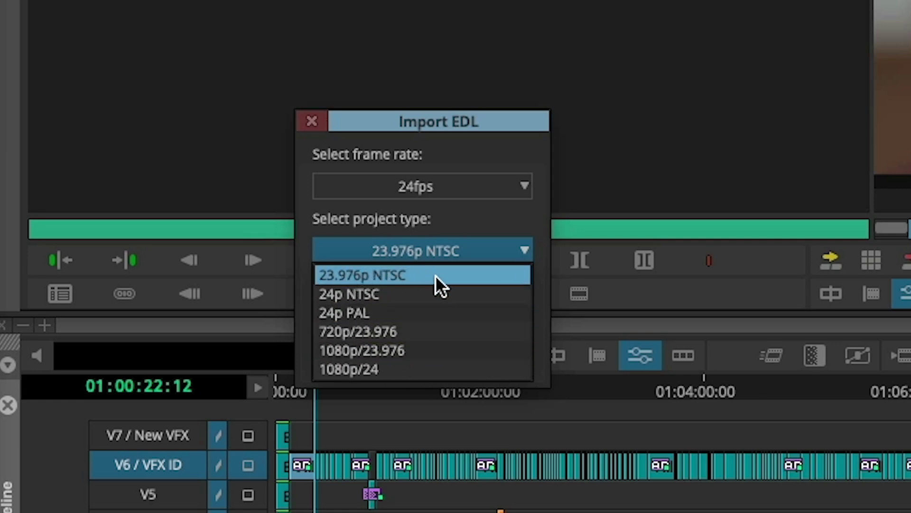
pyautogui.click(401, 350)
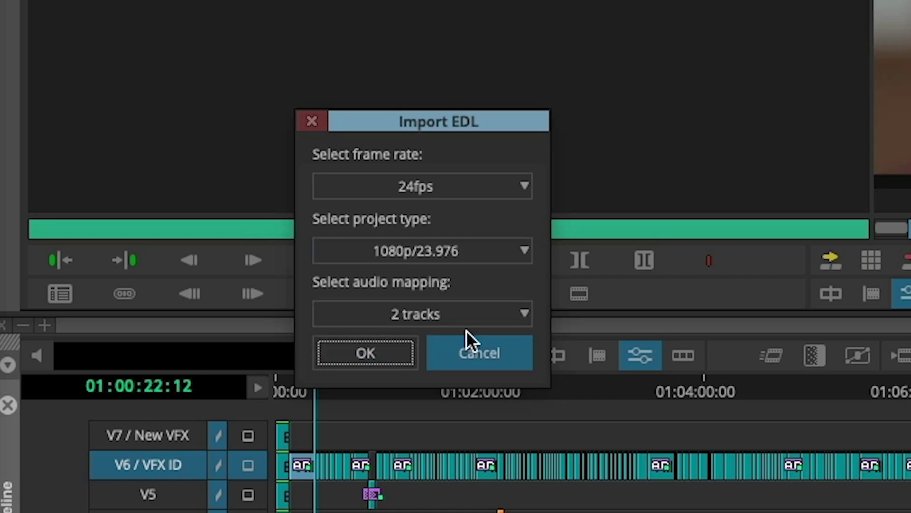
pyautogui.click(439, 309)
pyautogui.click(405, 373)
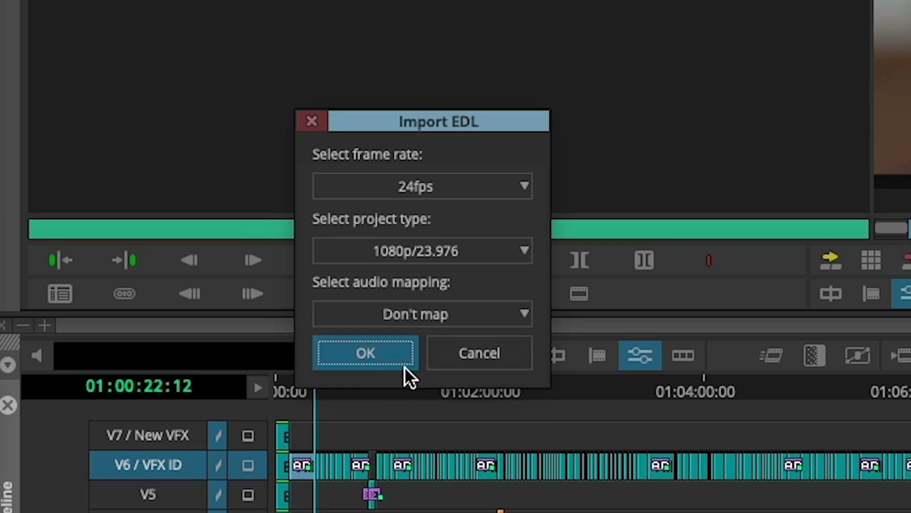
pyautogui.click(366, 353)
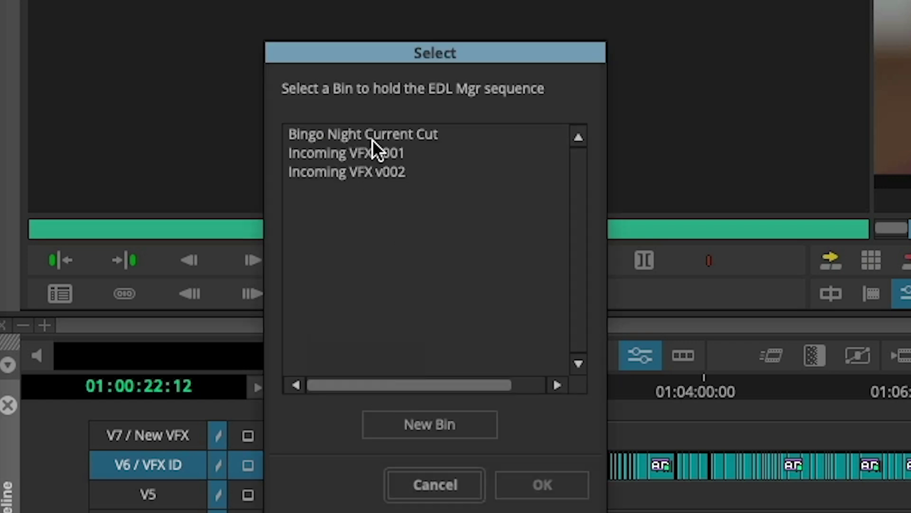
pyautogui.click(399, 134)
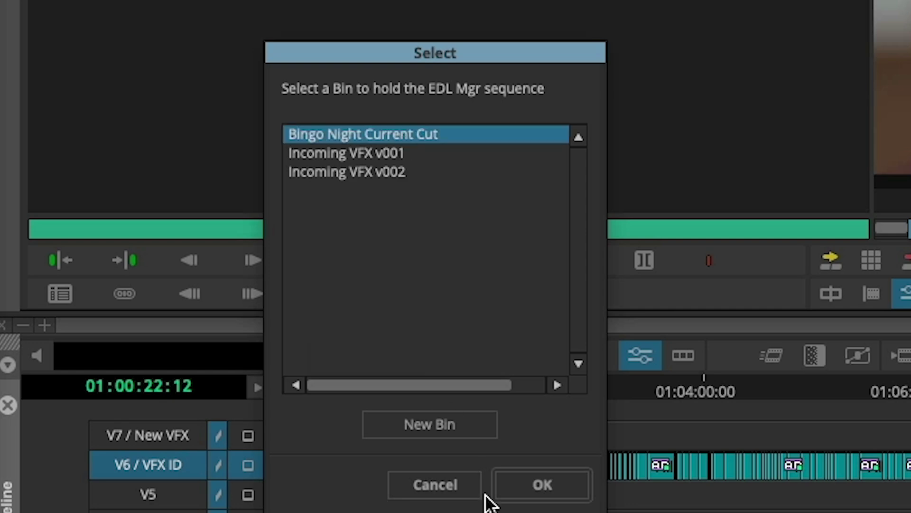
pyautogui.click(553, 482)
# Step: Load the VFX_CUT_IN sequence into the timeline and select every clip in the Incoming VFX v002 bin
pyautogui.click(440, 340)
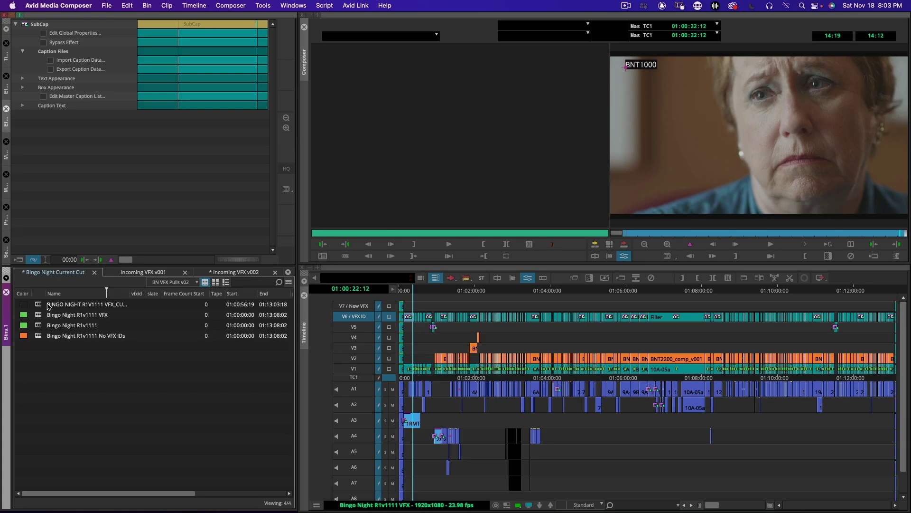
pyautogui.doubleClick(47, 305)
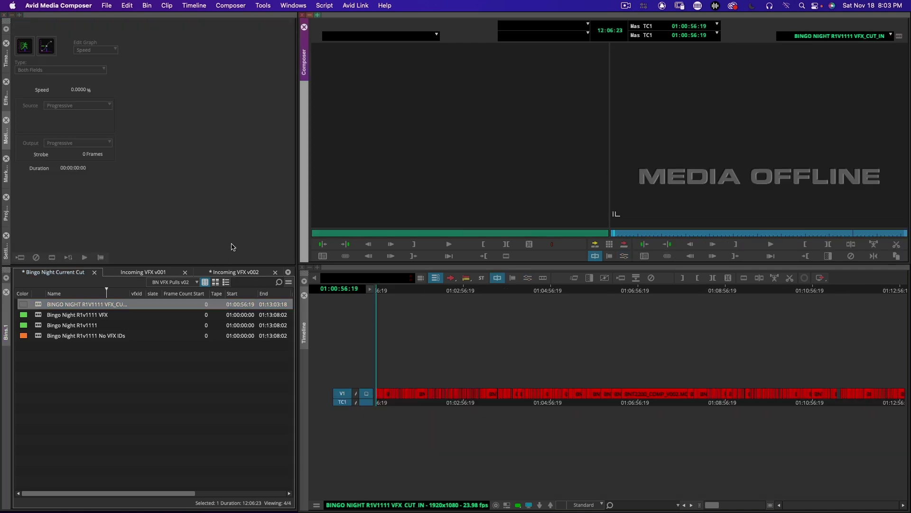
pyautogui.click(241, 272)
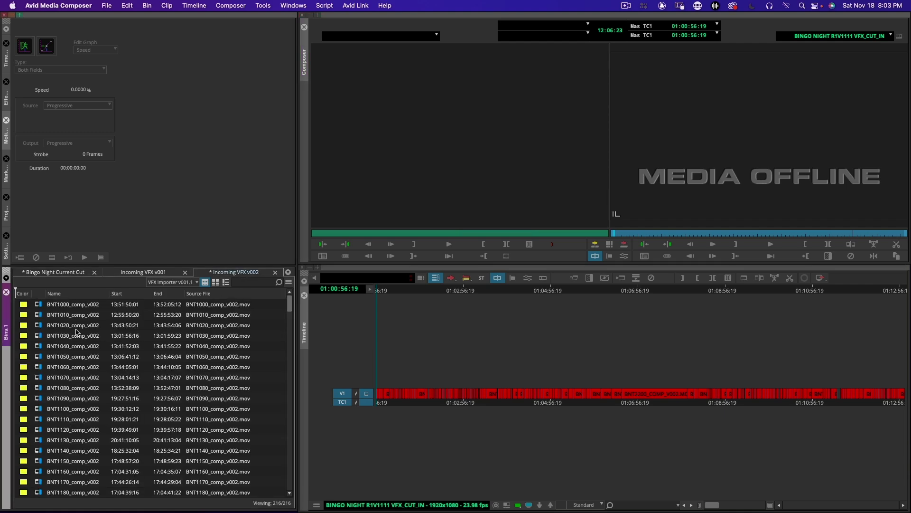
pyautogui.click(39, 326)
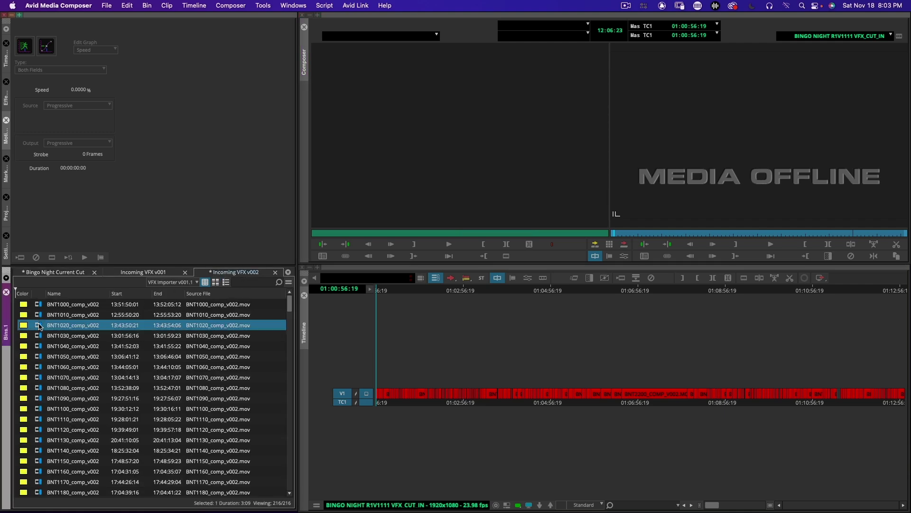
pyautogui.press('super+a')
pyautogui.click(74, 274)
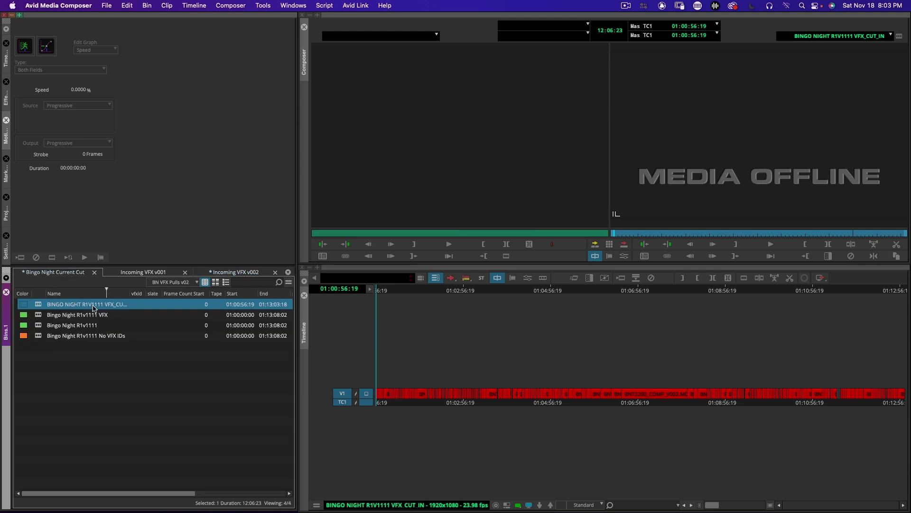
# Step: Relink the cut-in sequence to the selected v002 clips by Tape Name or Source File Name, with no new sequence
pyautogui.rightClick(39, 308)
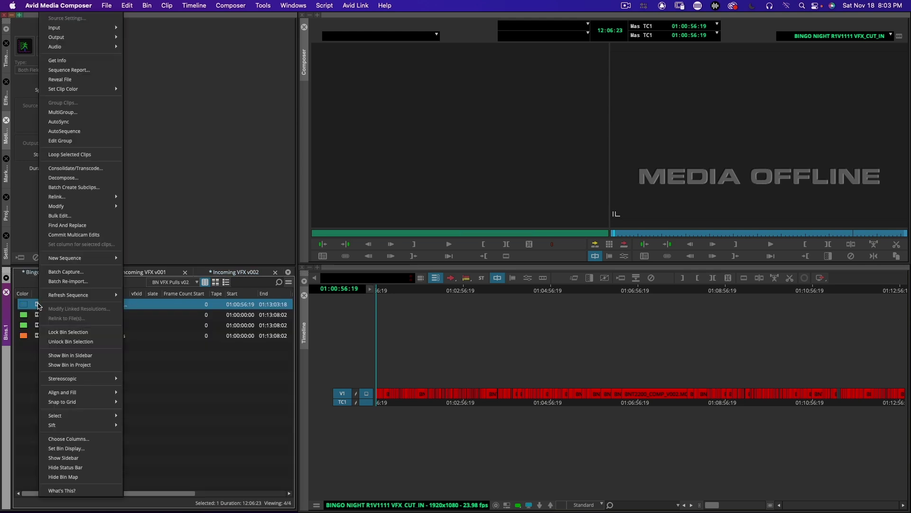
pyautogui.moveTo(73, 199)
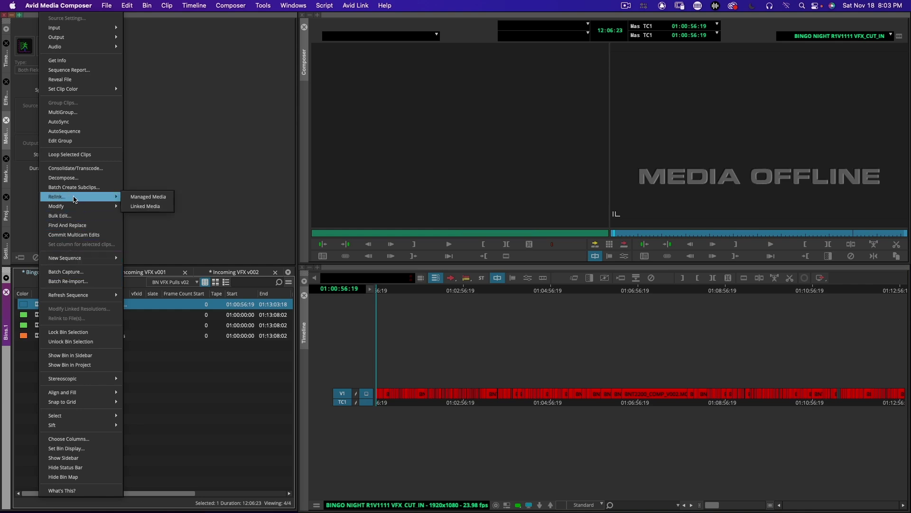
pyautogui.click(136, 198)
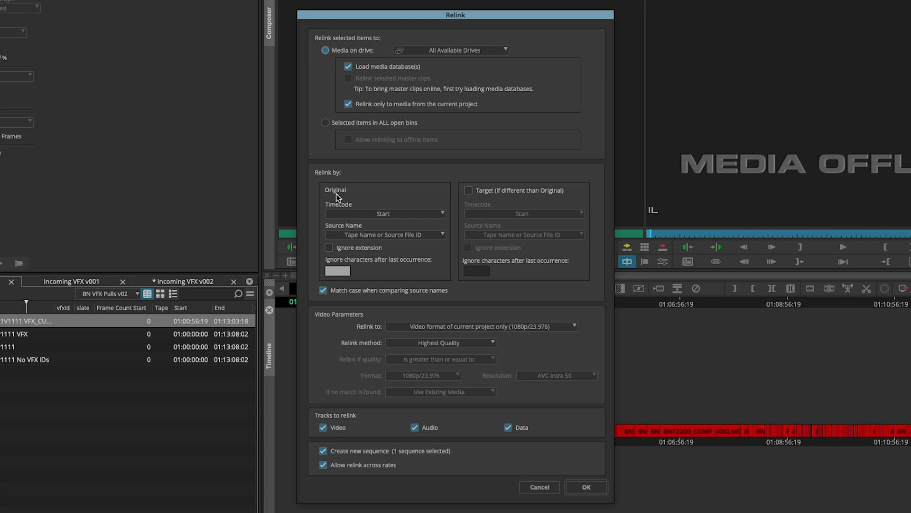
pyautogui.click(325, 122)
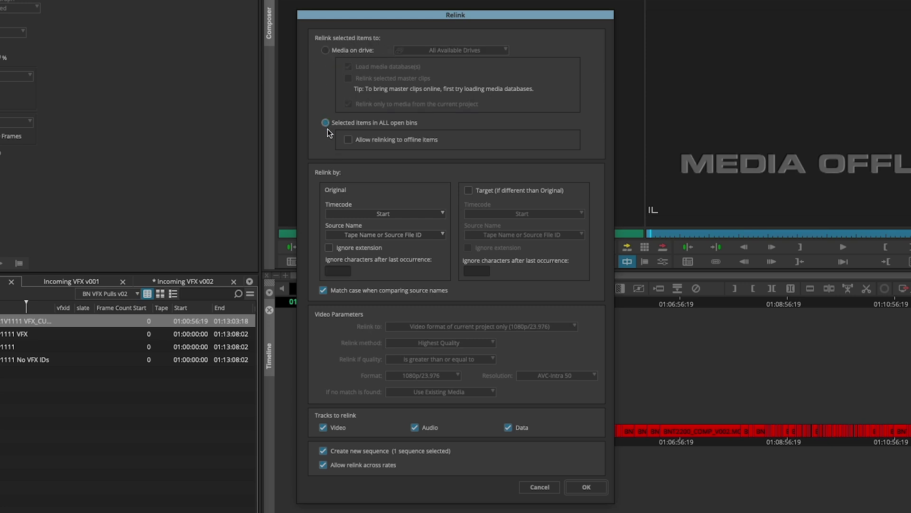
pyautogui.click(423, 235)
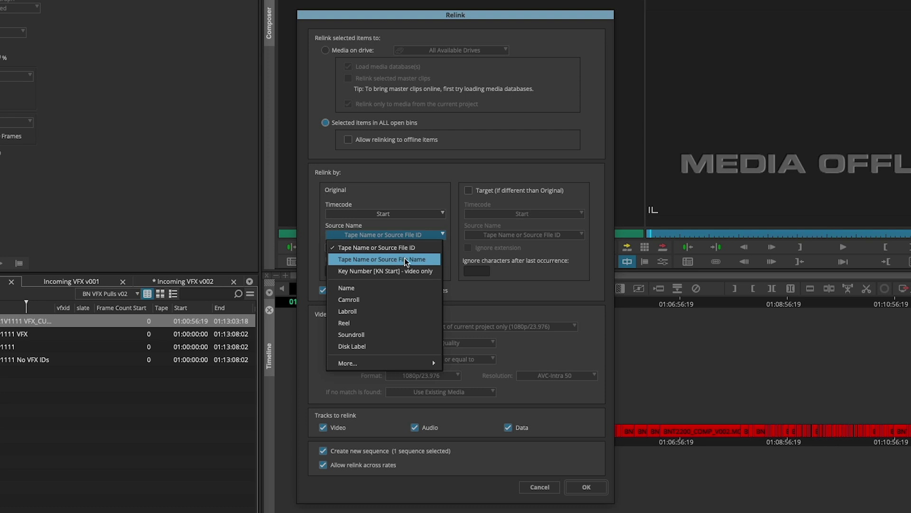
pyautogui.click(421, 260)
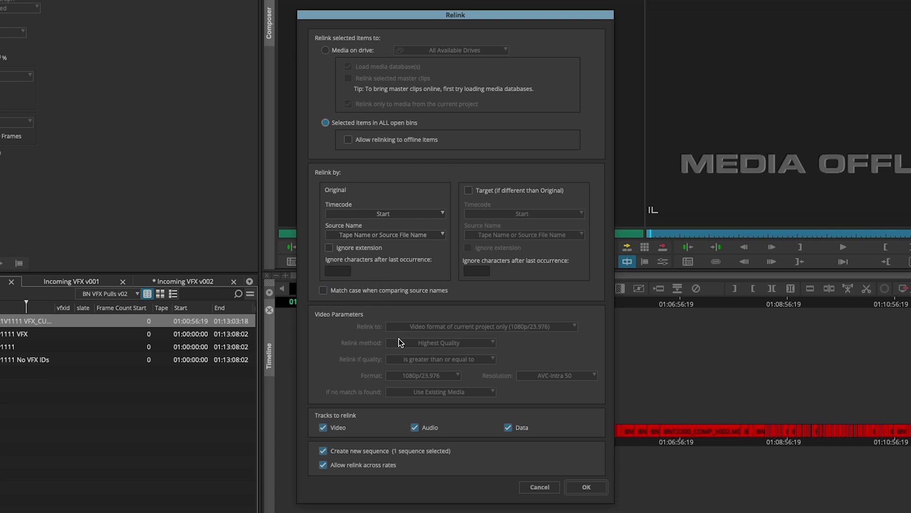
pyautogui.click(346, 450)
pyautogui.click(580, 495)
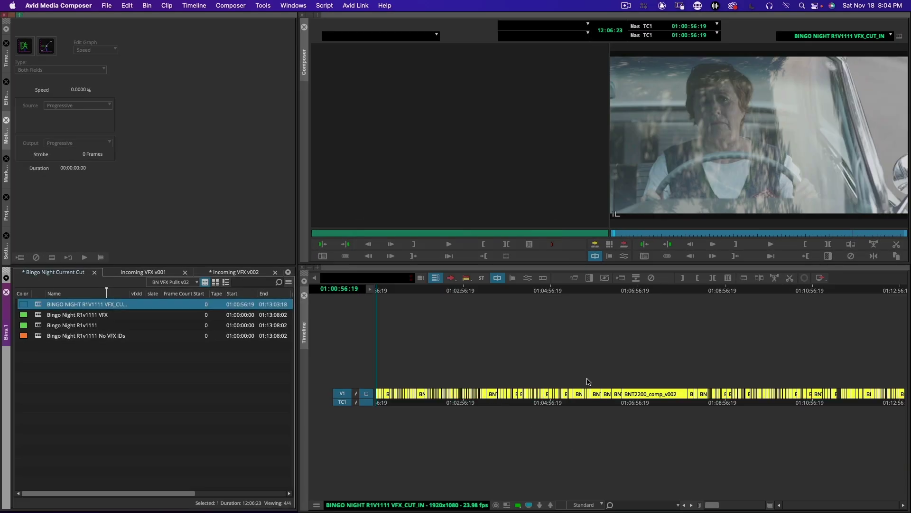
# Step: Verify the relinked comps play, load VFX_CUT_IN as source, and open the Bingo Night R1v1111 VFX sequence
pyautogui.moveTo(637, 395); pyautogui.dragTo(855, 370)
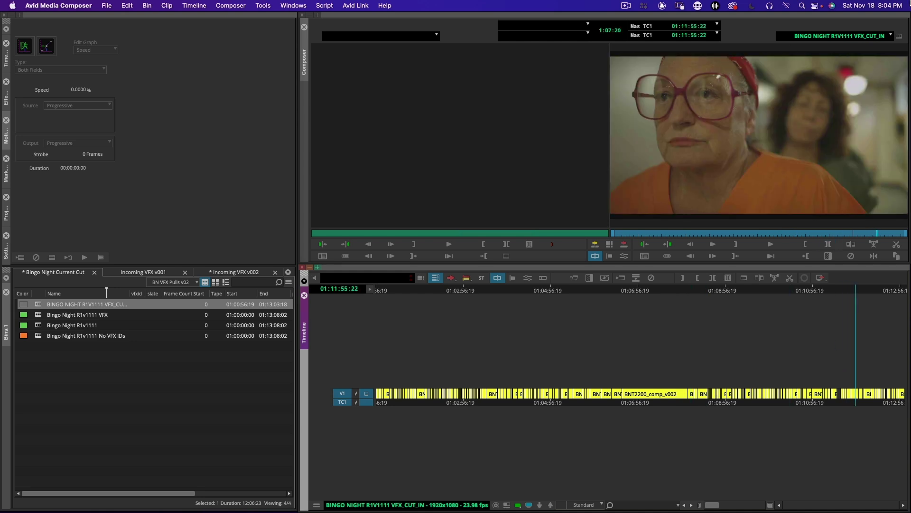
pyautogui.press('Home')
pyautogui.moveTo(38, 306); pyautogui.dragTo(443, 155)
pyautogui.doubleClick(41, 324)
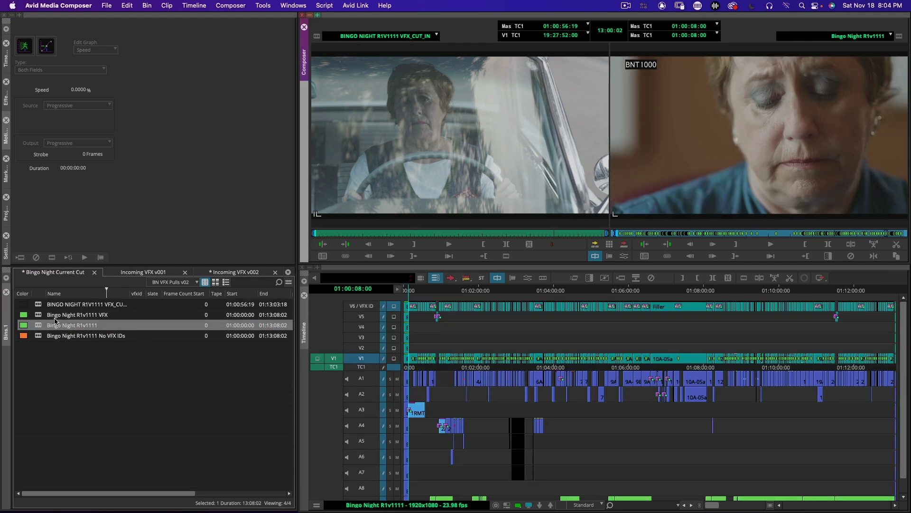
pyautogui.doubleClick(45, 315)
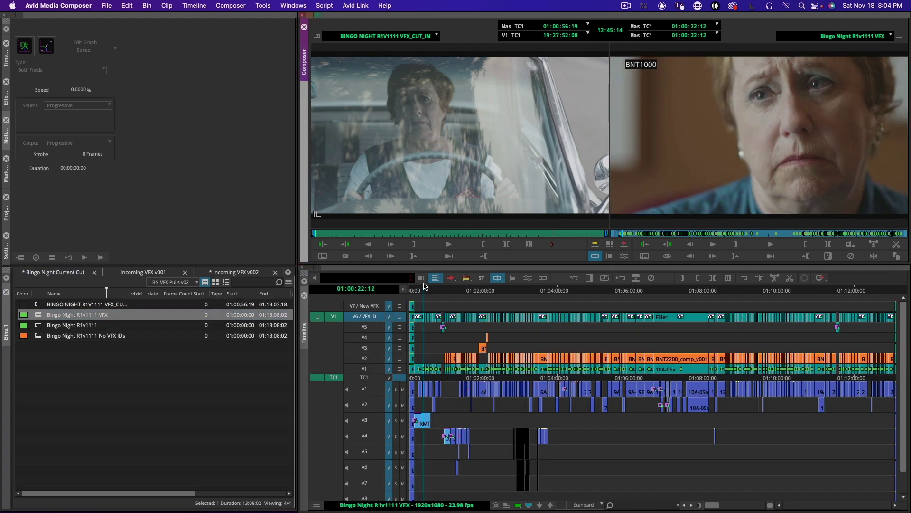
# Step: Park at the start of shot BNT1090 and target V7 / New VFX for the source video
pyautogui.click(446, 325)
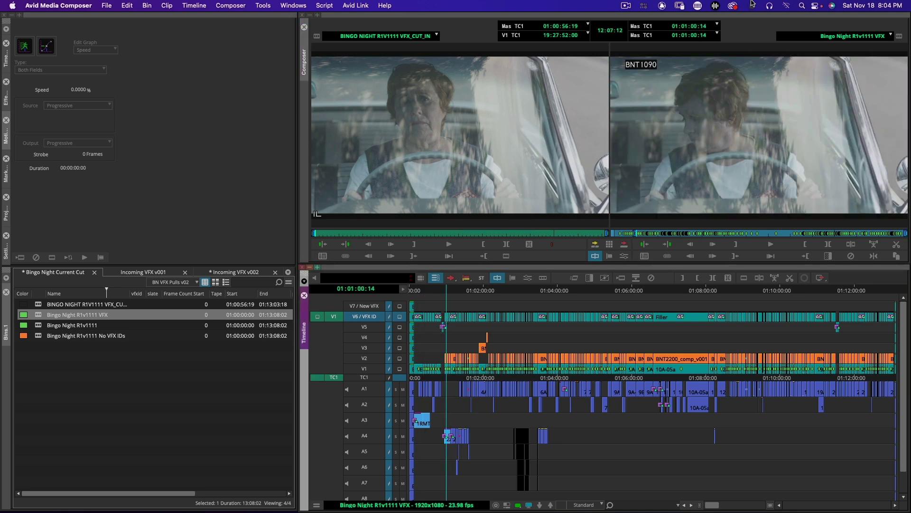
pyautogui.press('h')
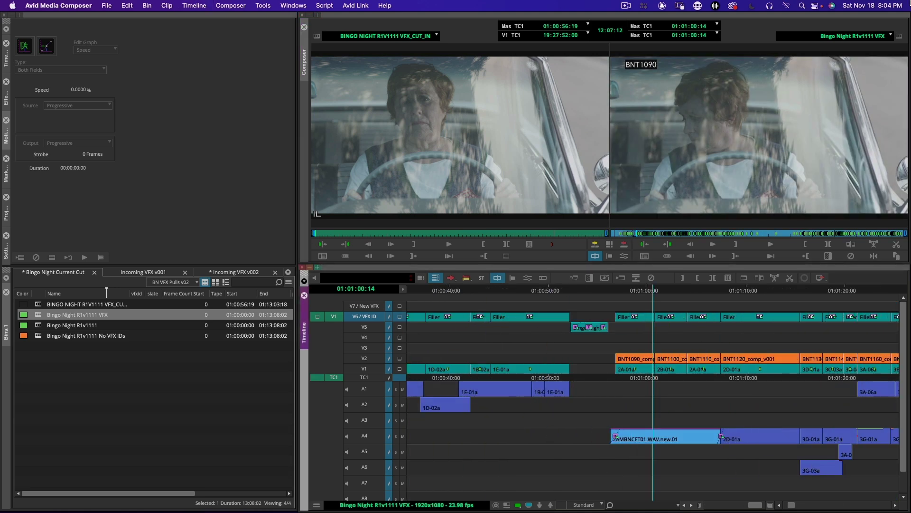
pyautogui.click(631, 319)
pyautogui.press('a')
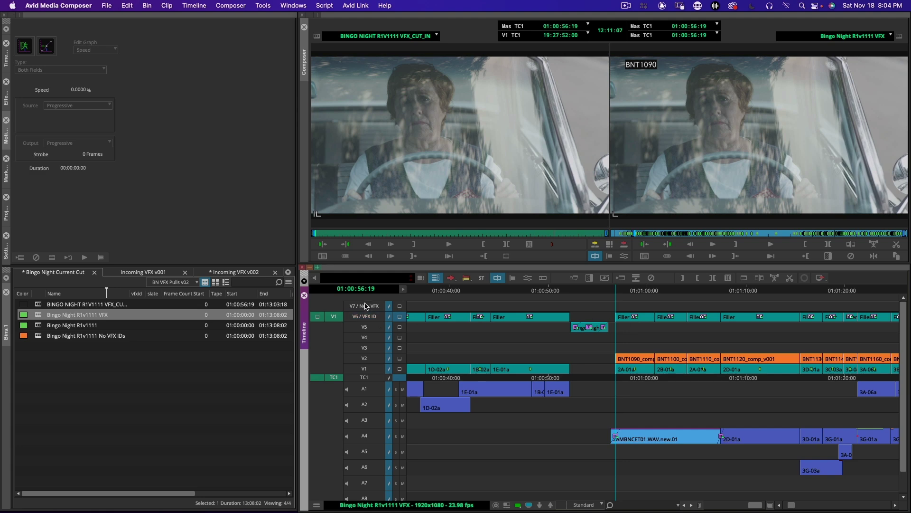
pyautogui.click(368, 306)
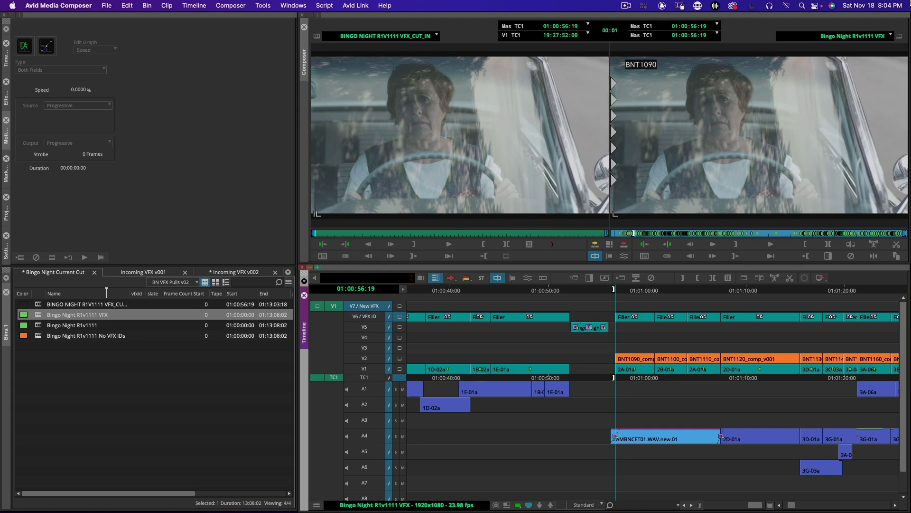
pyautogui.press('h')
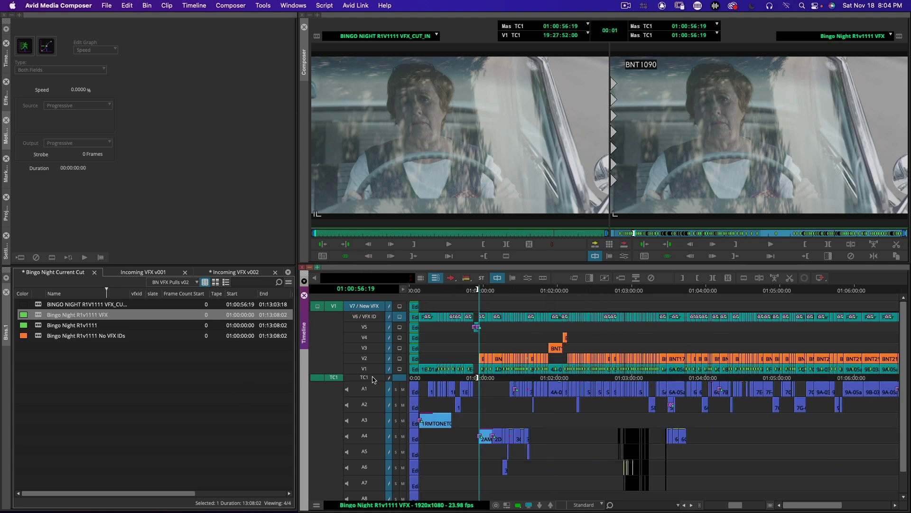
# Step: Check the later gap shots up to BNT1960, then return to the IN point at BNT1090
pyautogui.click(586, 319)
pyautogui.click(669, 319)
pyautogui.click(746, 313)
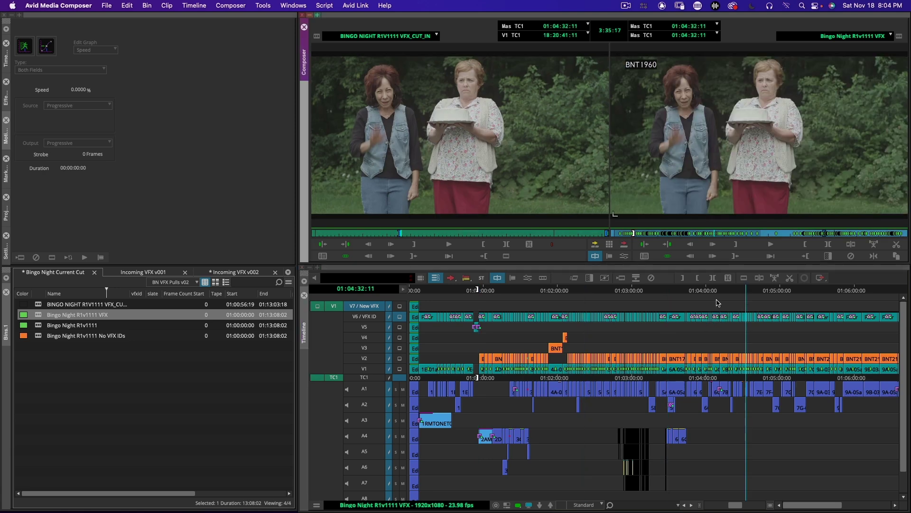
pyautogui.press('q')
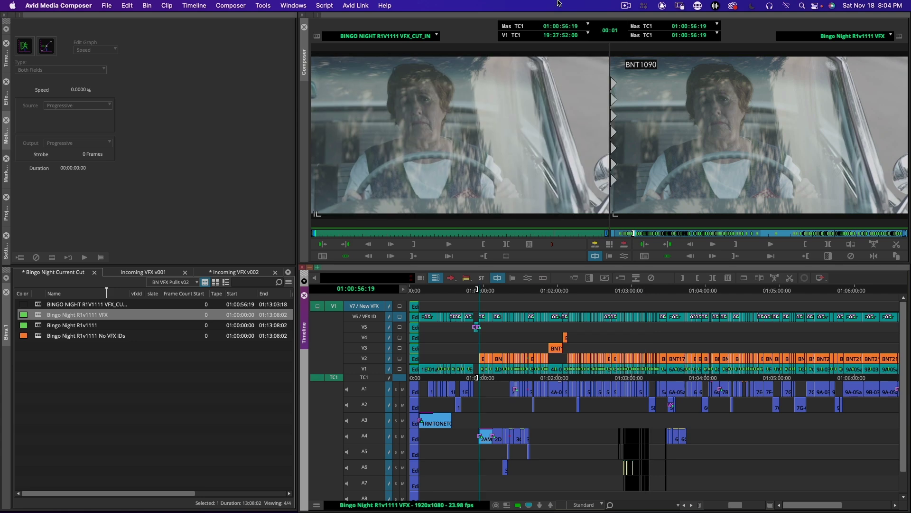
# Step: Switch the timeline to the No Sound view and patch source V1 to V7 / New VFX
pyautogui.press('super+bracketleft')
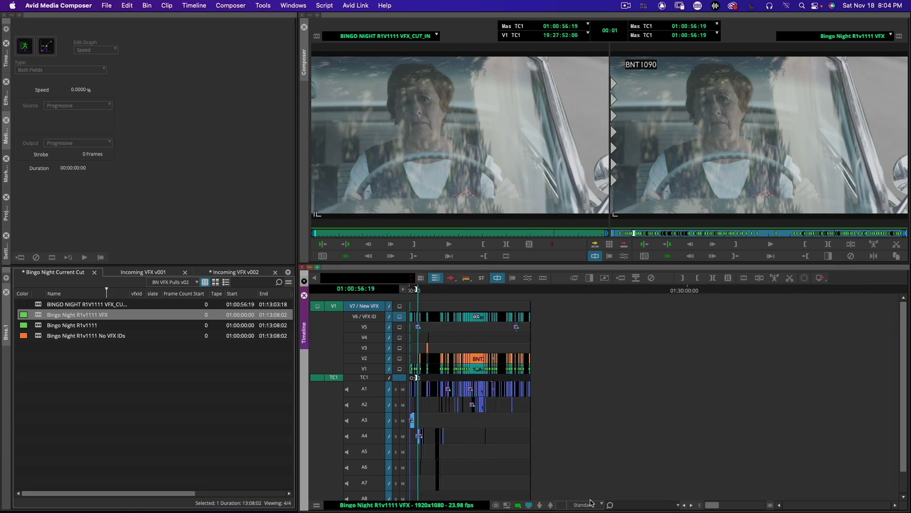
pyautogui.click(593, 505)
pyautogui.click(622, 472)
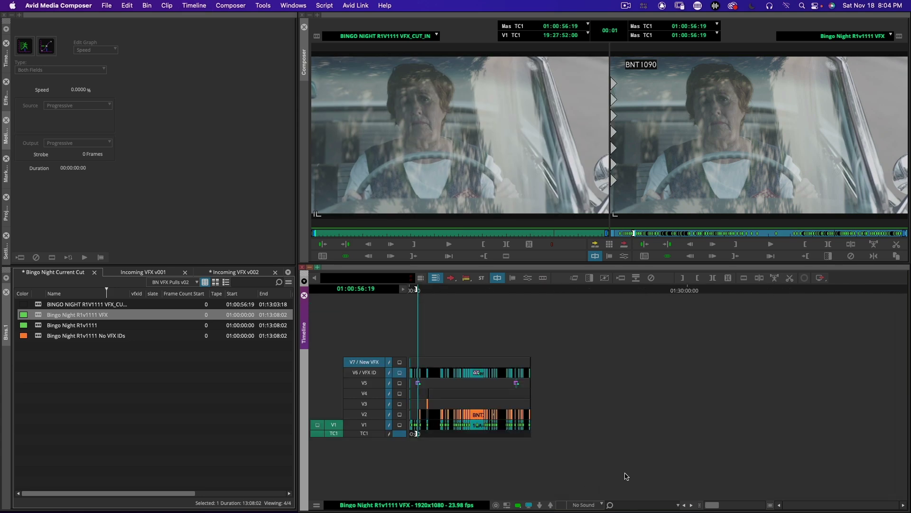
pyautogui.press('super+bracketright')
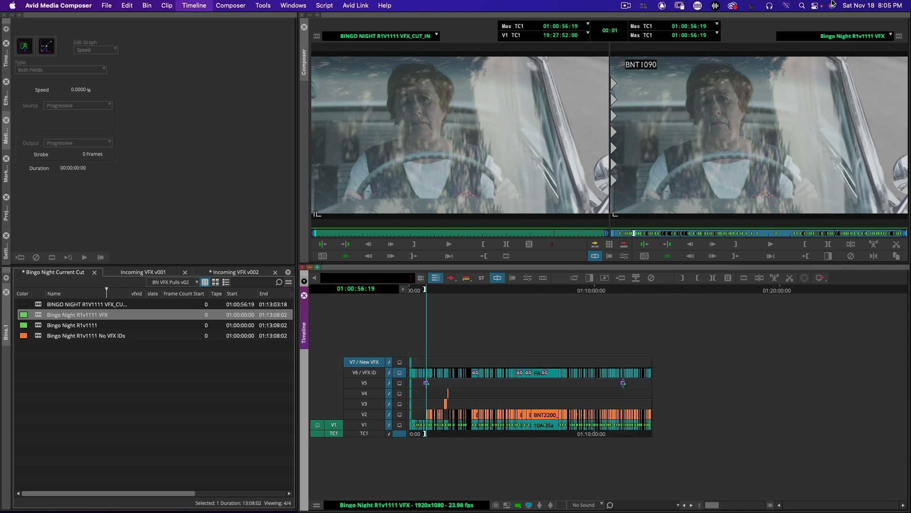
pyautogui.press('super+bracketright')
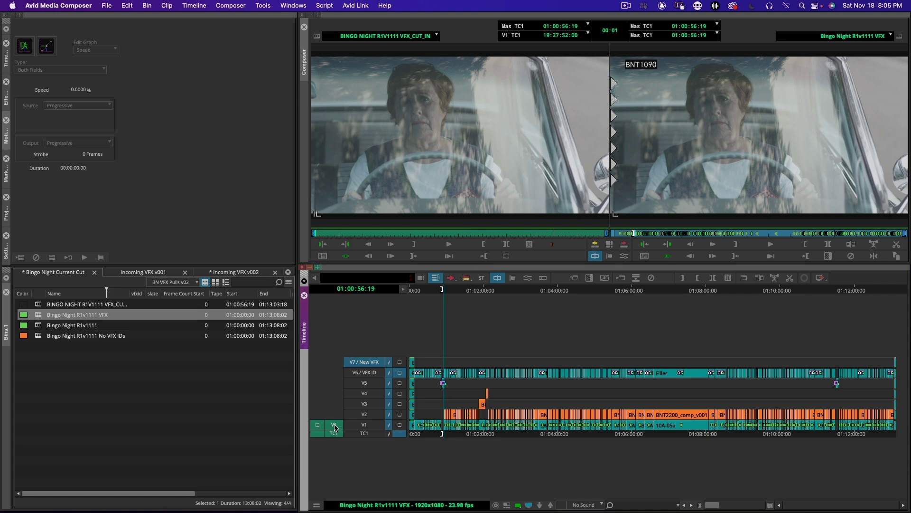
pyautogui.moveTo(335, 425); pyautogui.dragTo(334, 362)
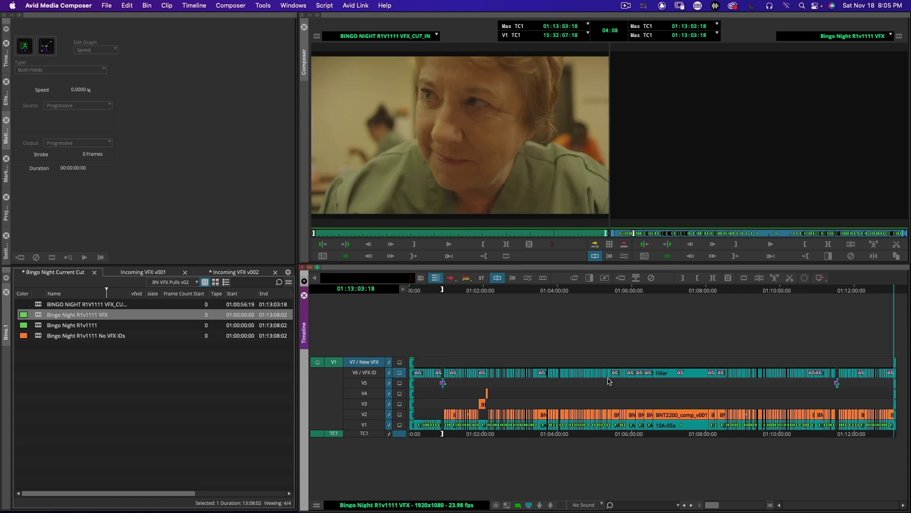
# Step: Overwrite the comps onto V7 / New VFX and jump to shot BNT2930
pyautogui.press('b')
pyautogui.click(855, 365)
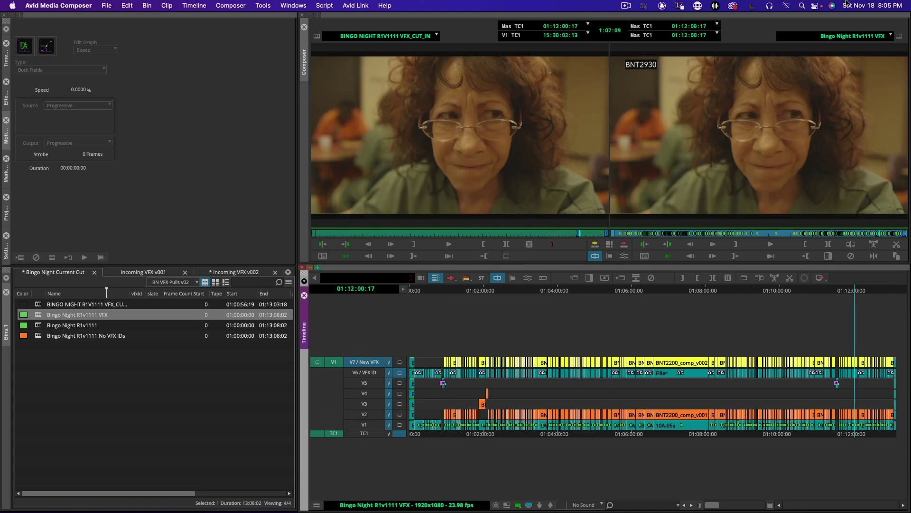
pyautogui.press('super+bracketright')
pyautogui.press('super+bracketright')
pyautogui.press('super+bracketright')
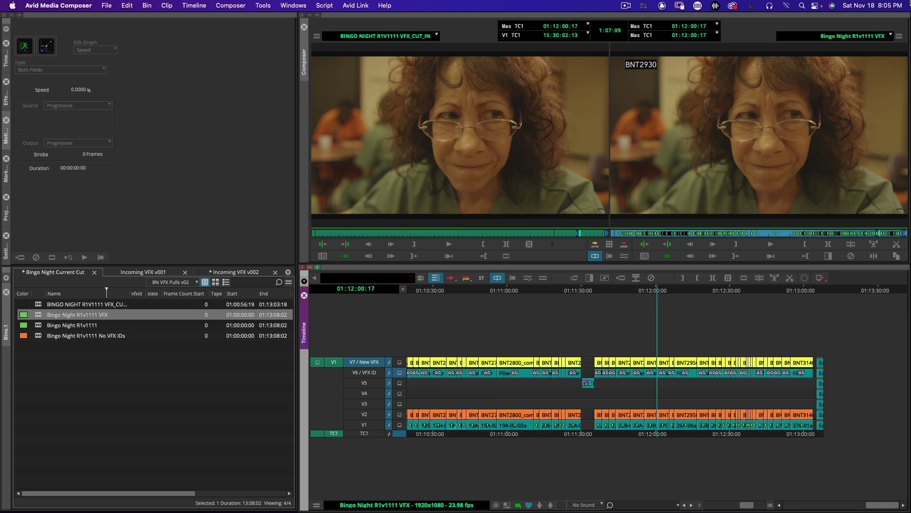
# Step: Review shots BNT3040, BNT3090 and BNT3140, then step back through BNT2960 to BNT2910
pyautogui.click(690, 370)
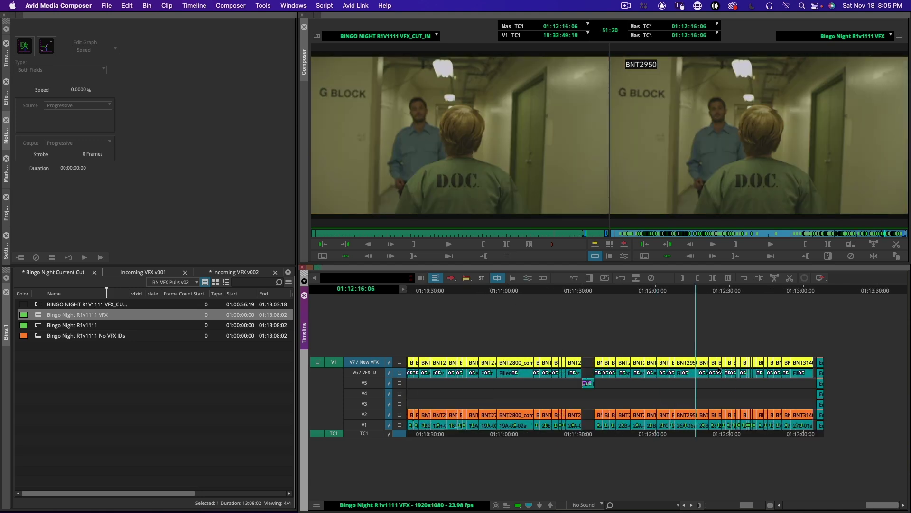
pyautogui.click(744, 366)
pyautogui.click(759, 366)
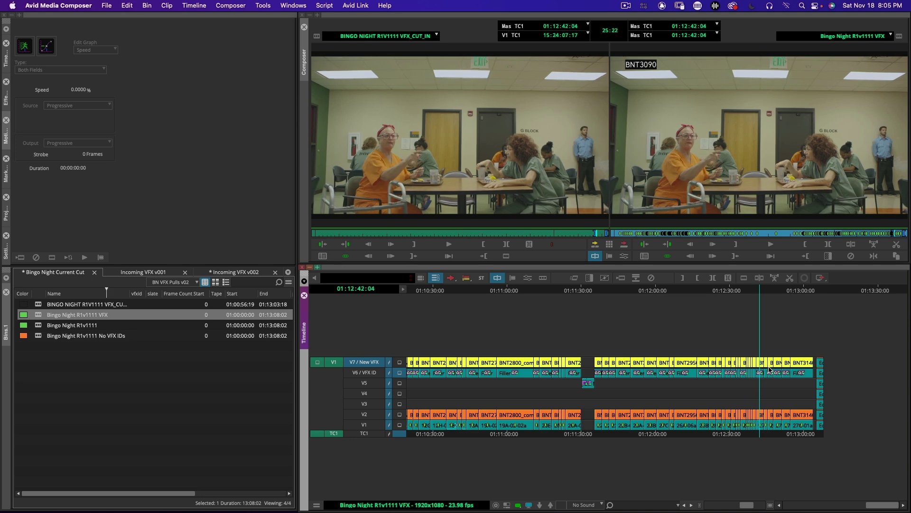
pyautogui.click(800, 367)
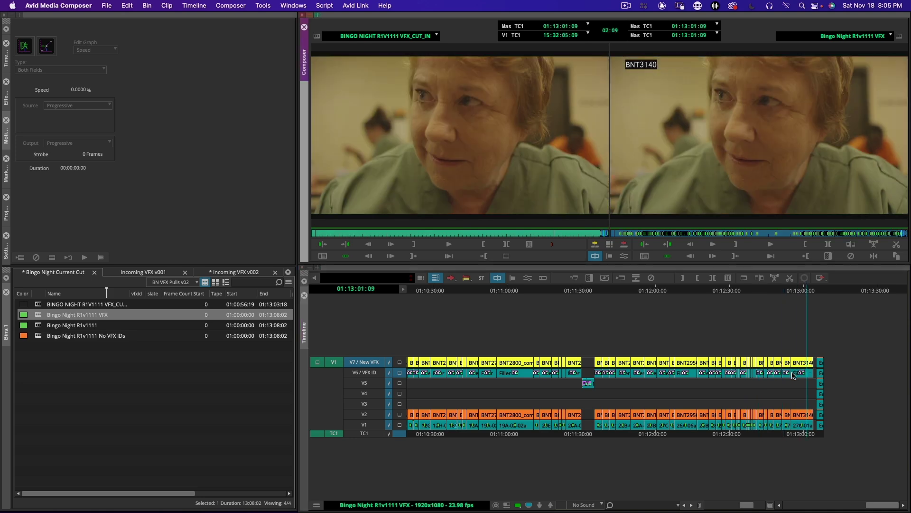
pyautogui.click(708, 365)
pyautogui.click(693, 366)
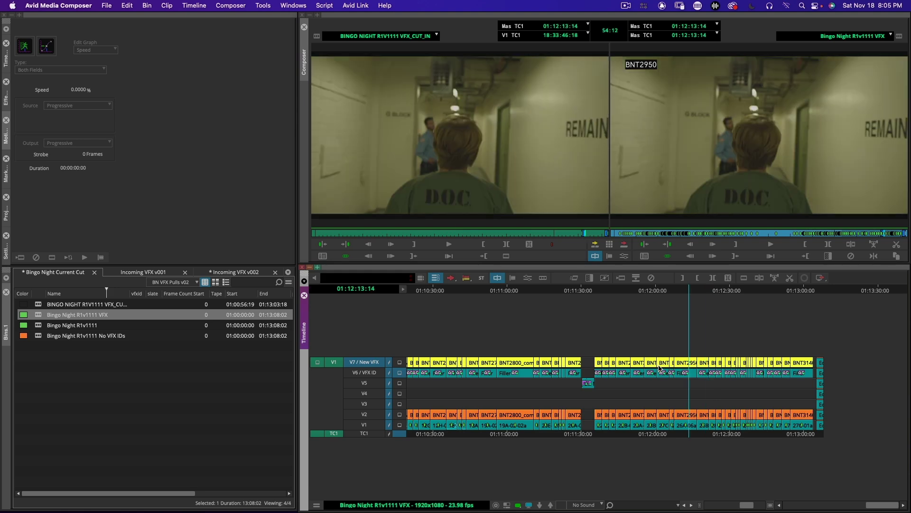
pyautogui.click(659, 366)
pyautogui.click(653, 368)
pyautogui.click(646, 368)
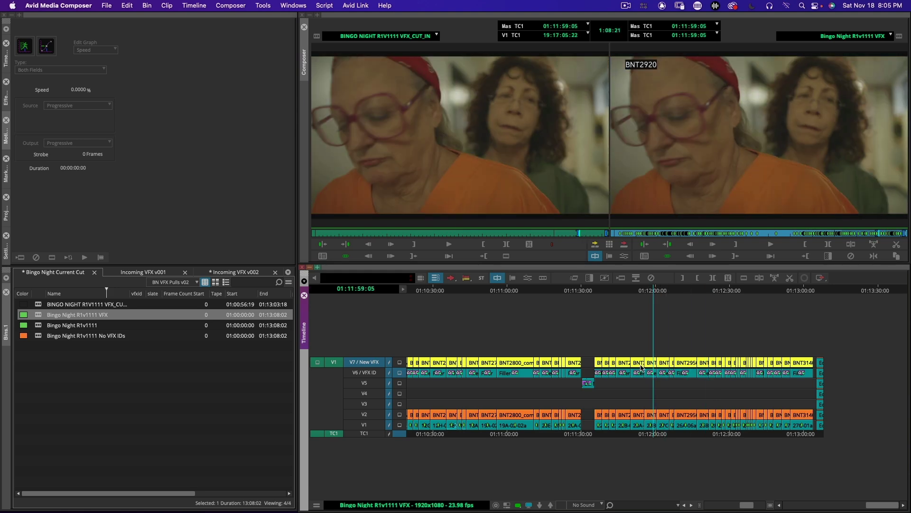
pyautogui.click(639, 367)
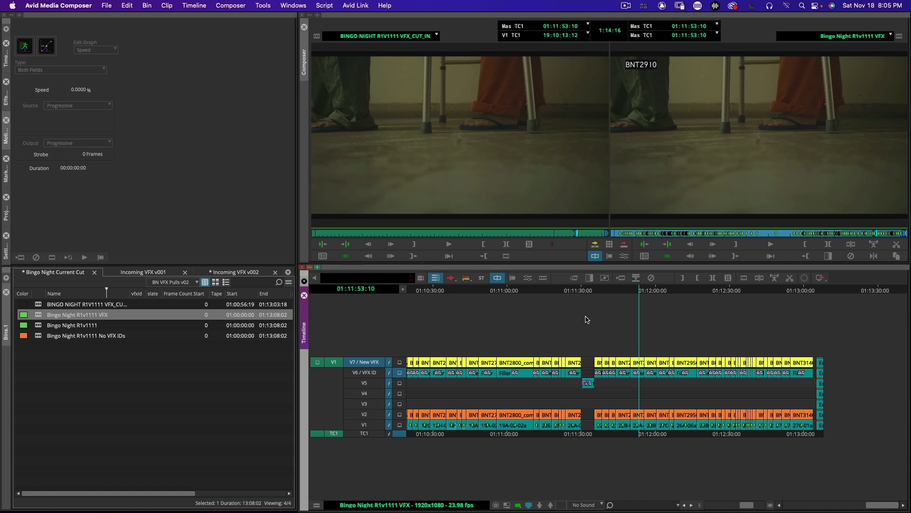
# Step: Scrub the VFX sequence's opening shots up to BNT1000, then switch to Finder
pyautogui.press('Home')
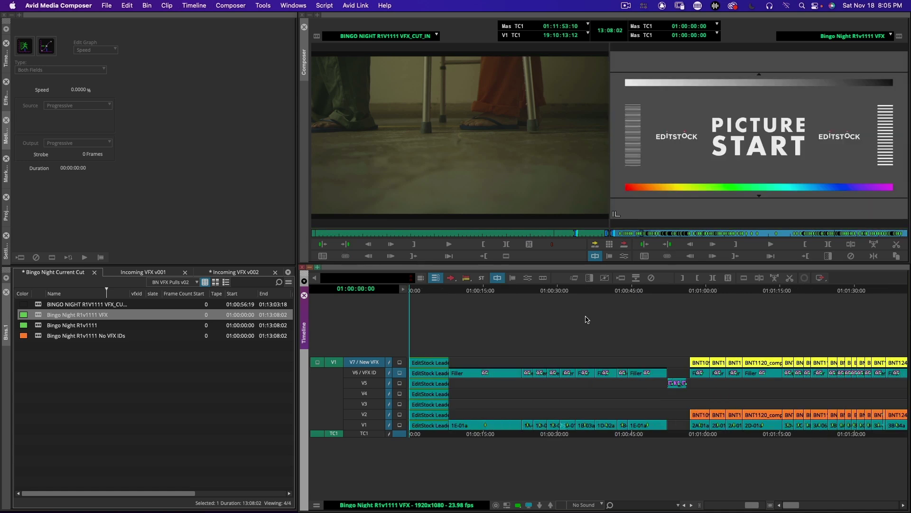
pyautogui.moveTo(438, 394); pyautogui.dragTo(554, 388)
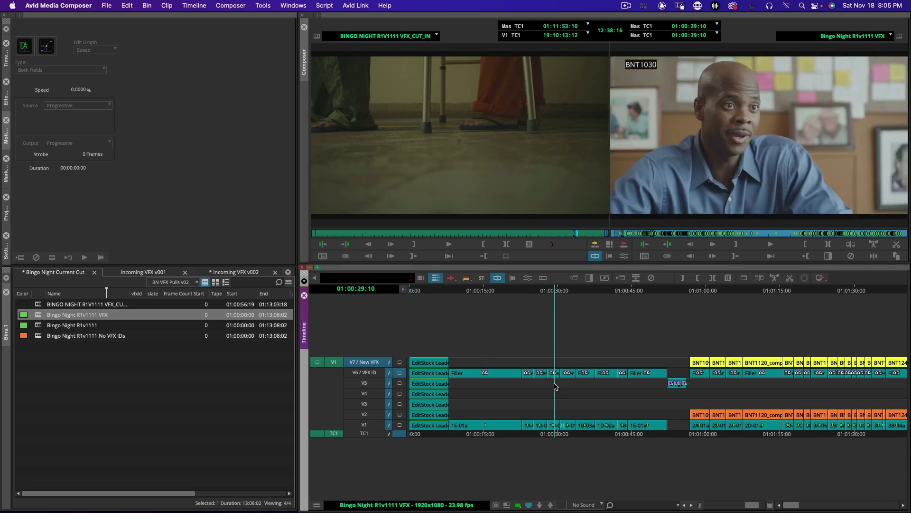
pyautogui.click(491, 374)
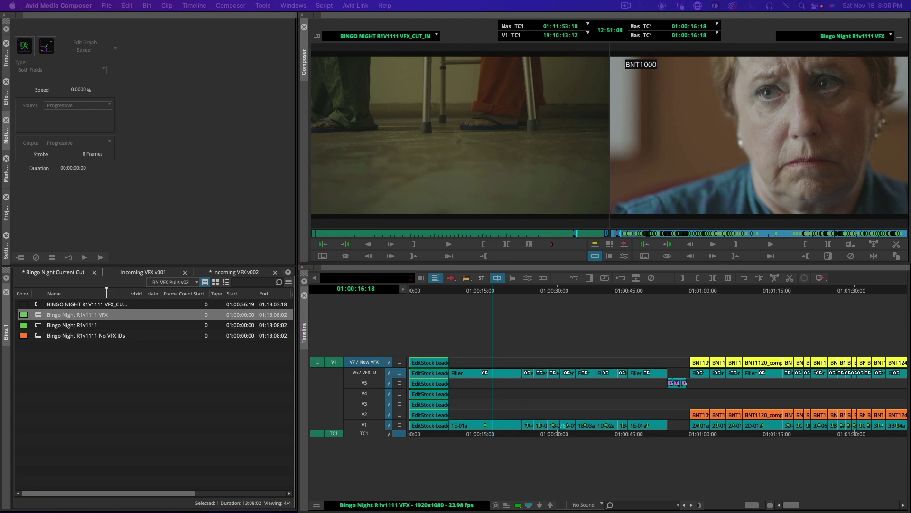
pyautogui.press('super+Tab')
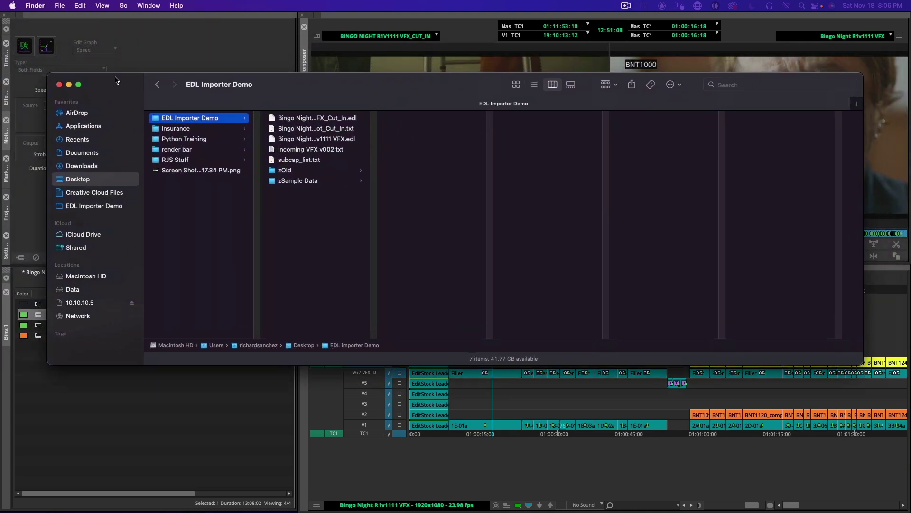
# Step: Open Bingo Night R1v1111 VFX_Not_Cut_In.txt from the EDL Importer Demo folder in BBEdit
pyautogui.doubleClick(372, 308)
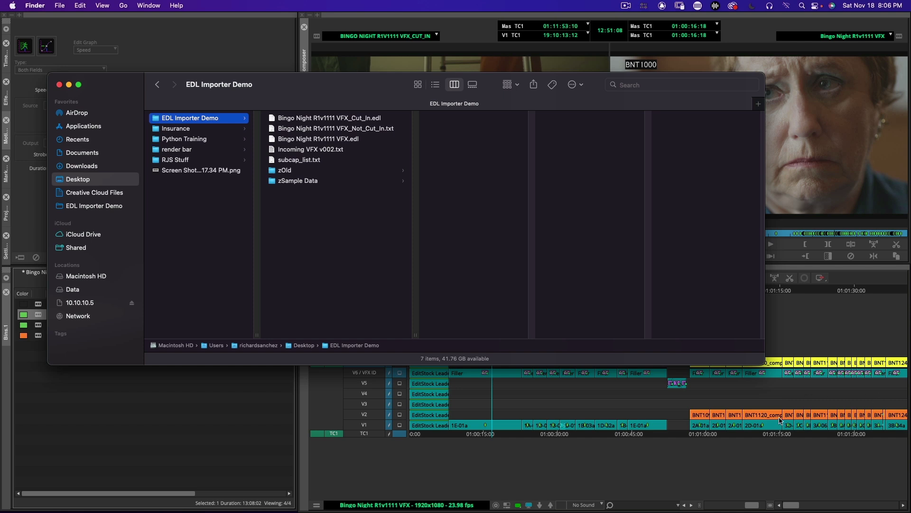
pyautogui.doubleClick(363, 128)
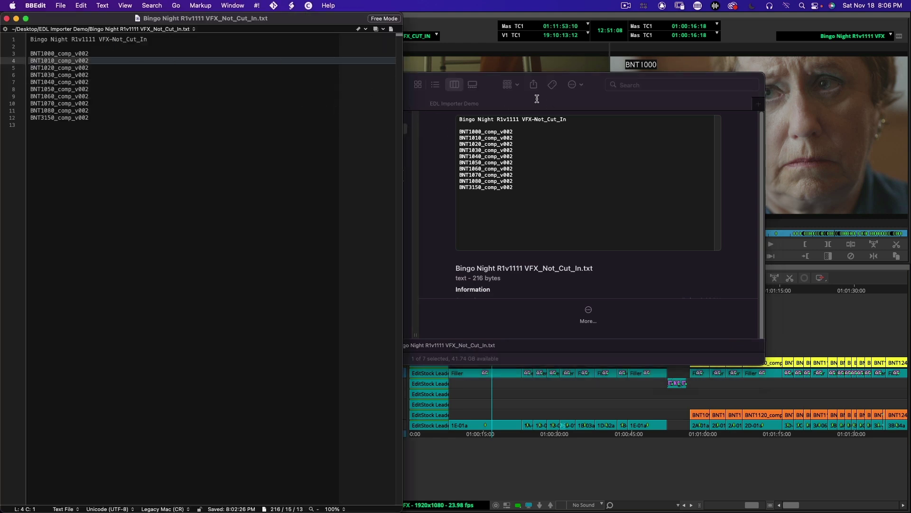
# Step: Copy shot names BNT1000_comp_v002 through BNT3150_comp_v002 from BBEdit lines 3–12, then switch to FileMaker Pro
pyautogui.moveTo(492, 80); pyautogui.dragTo(490, 81)
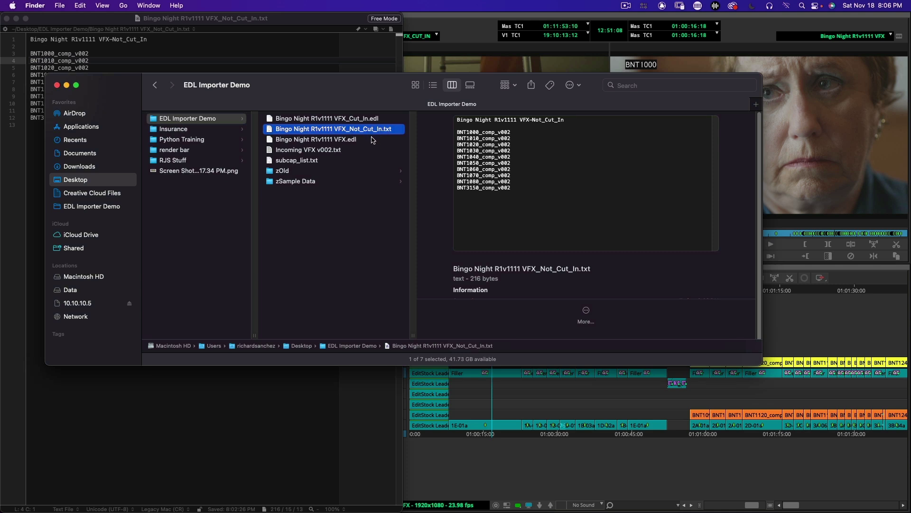
pyautogui.moveTo(320, 91); pyautogui.dragTo(350, 145)
pyautogui.click(111, 88)
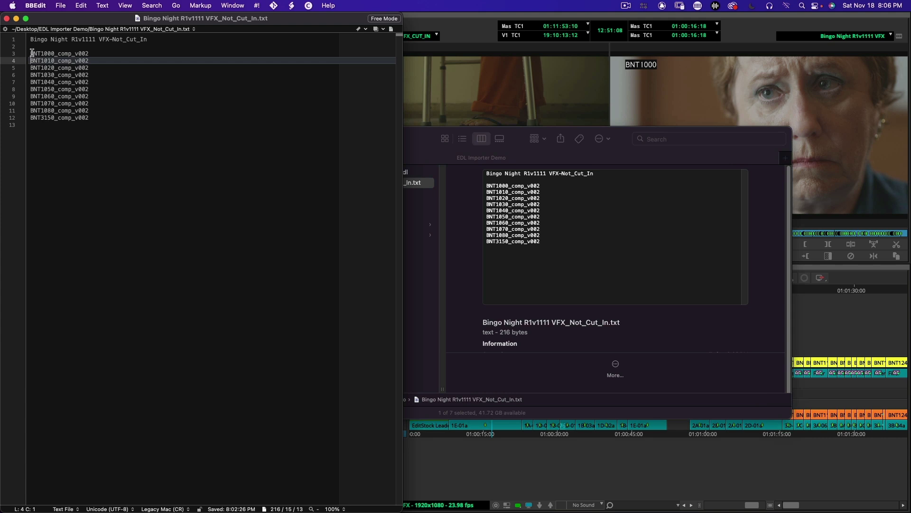
pyautogui.moveTo(32, 52); pyautogui.dragTo(103, 117)
pyautogui.press('super+c')
pyautogui.press('super+Tab')
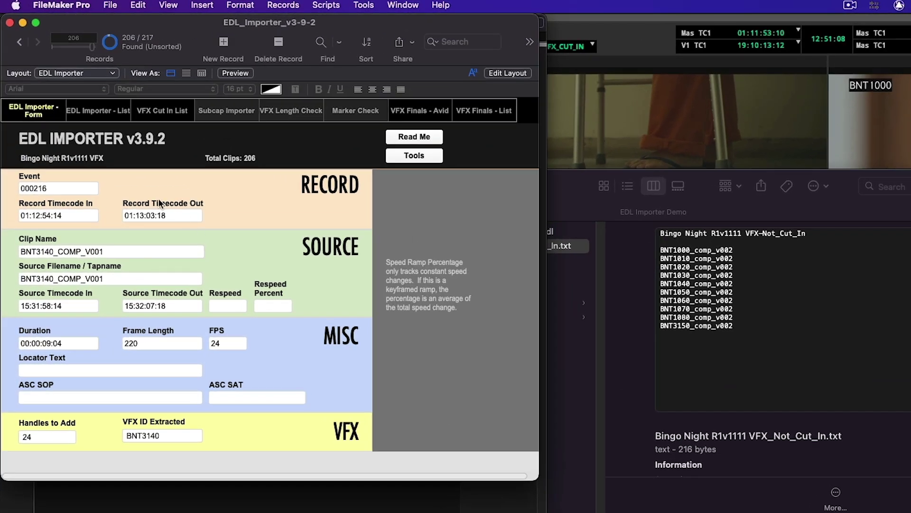
# Step: Import subcap_list.txt into FileMaker's Subcap Importer layout, loading its 215 subcap records
pyautogui.click(228, 111)
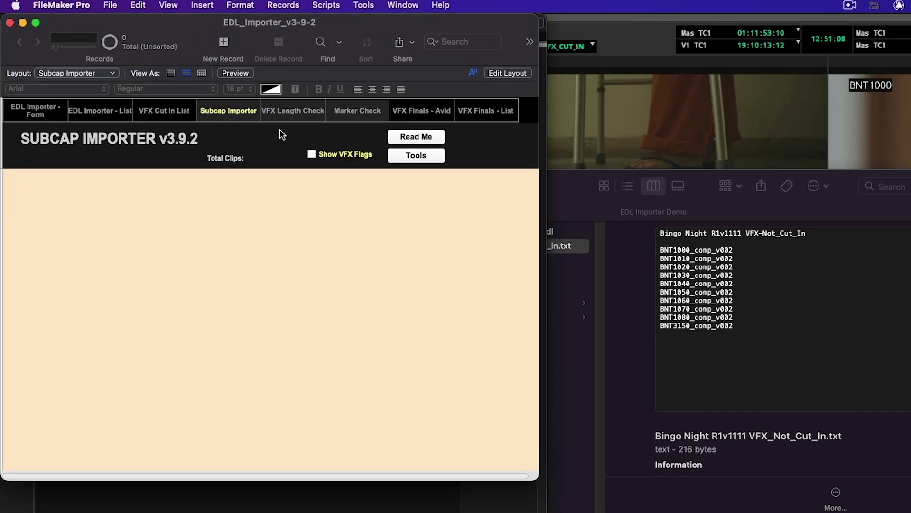
pyautogui.click(408, 156)
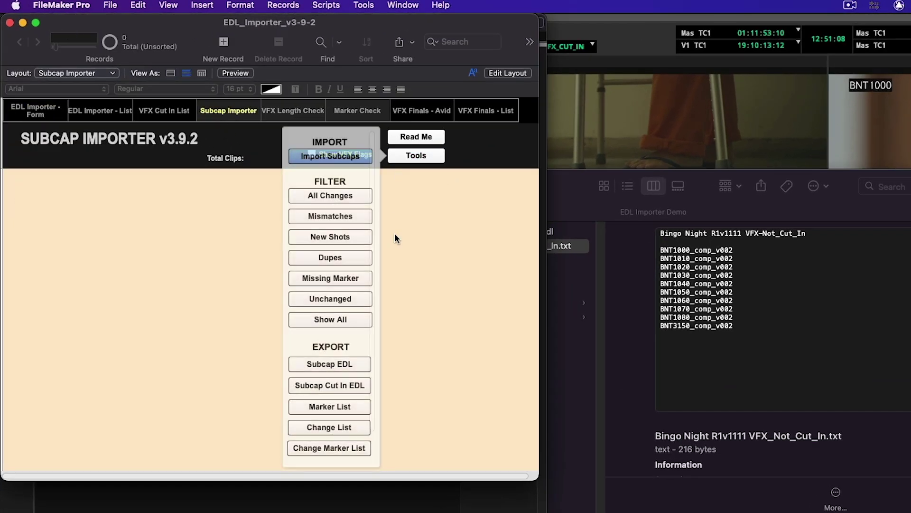
pyautogui.click(344, 155)
pyautogui.doubleClick(607, 312)
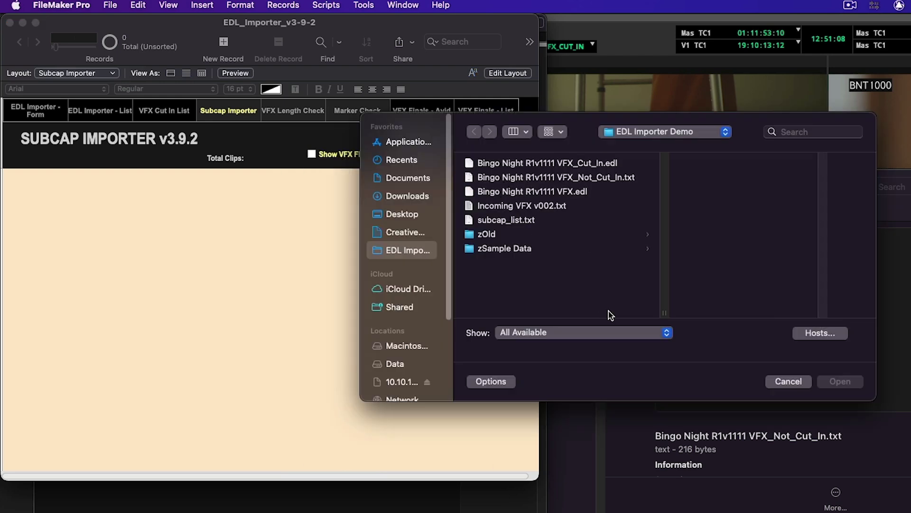
pyautogui.click(543, 223)
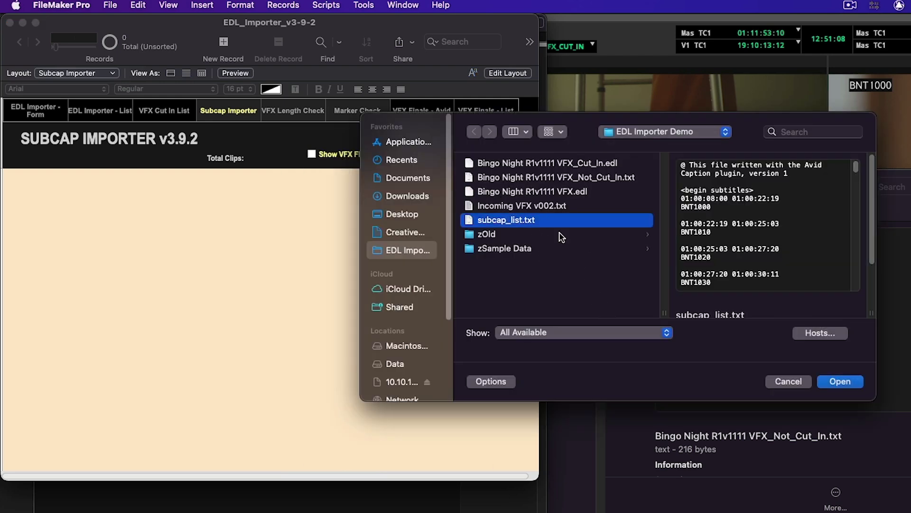
pyautogui.click(847, 382)
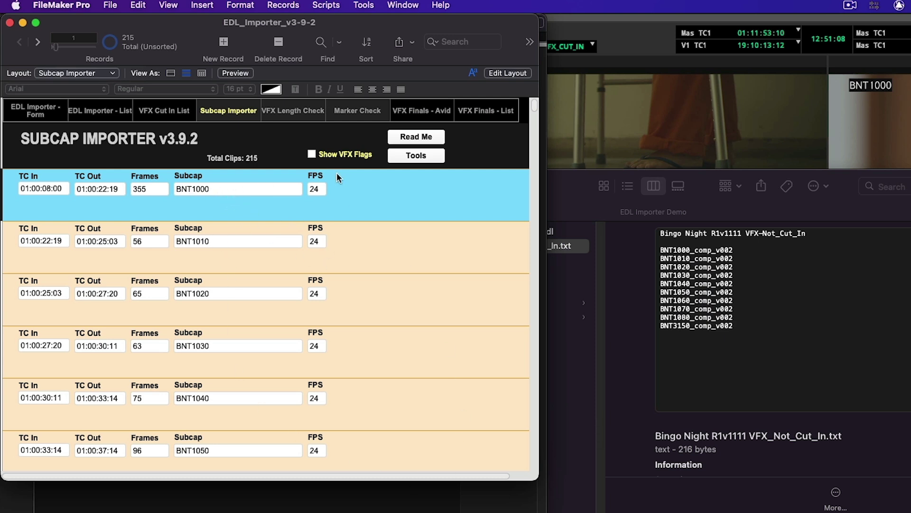
pyautogui.click(415, 159)
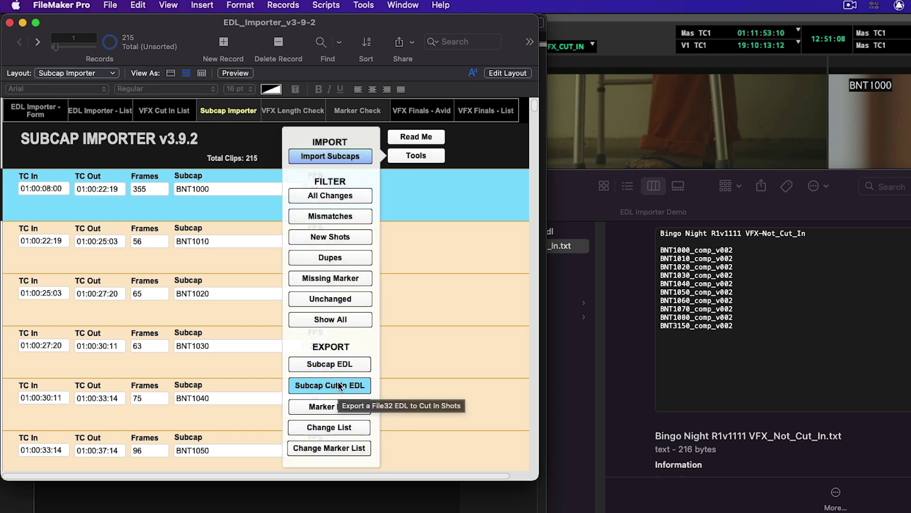
# Step: Start a Subcap Cut In EDL from the pasted ten-shot list with 8 head frames
pyautogui.click(340, 386)
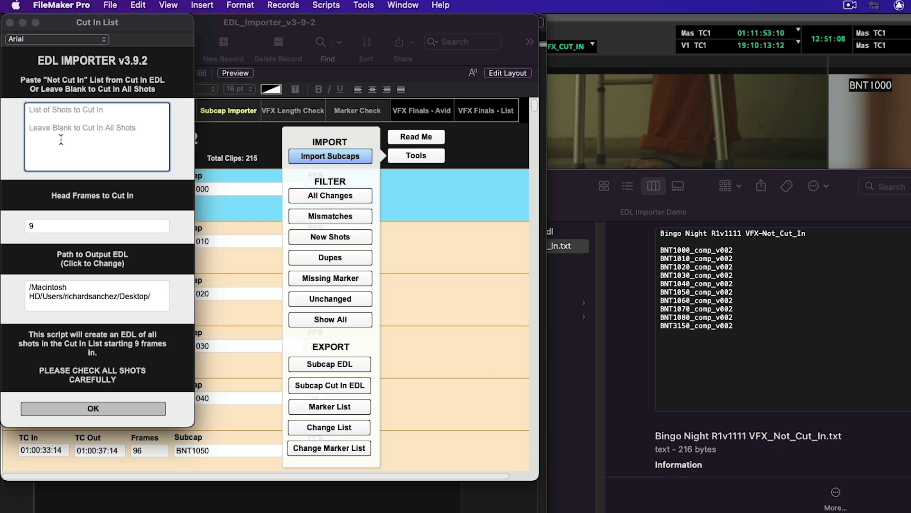
pyautogui.press('super+v')
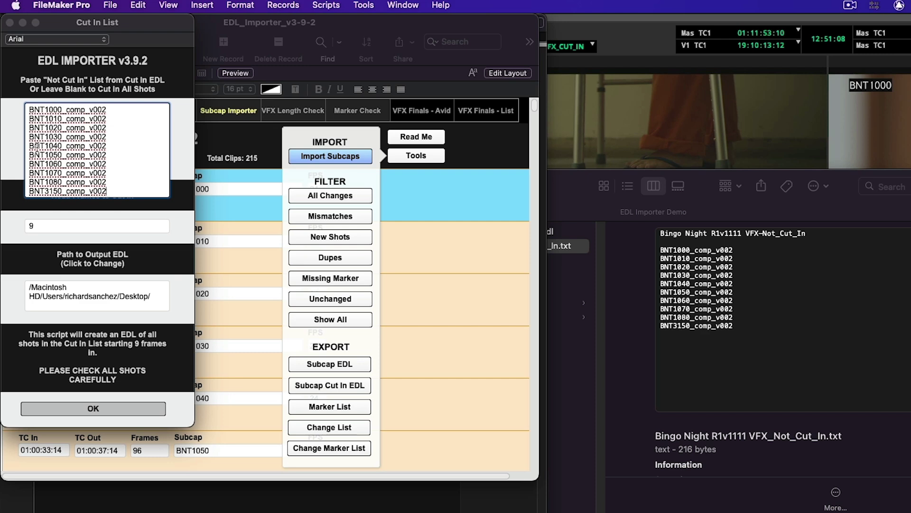
pyautogui.click(41, 225)
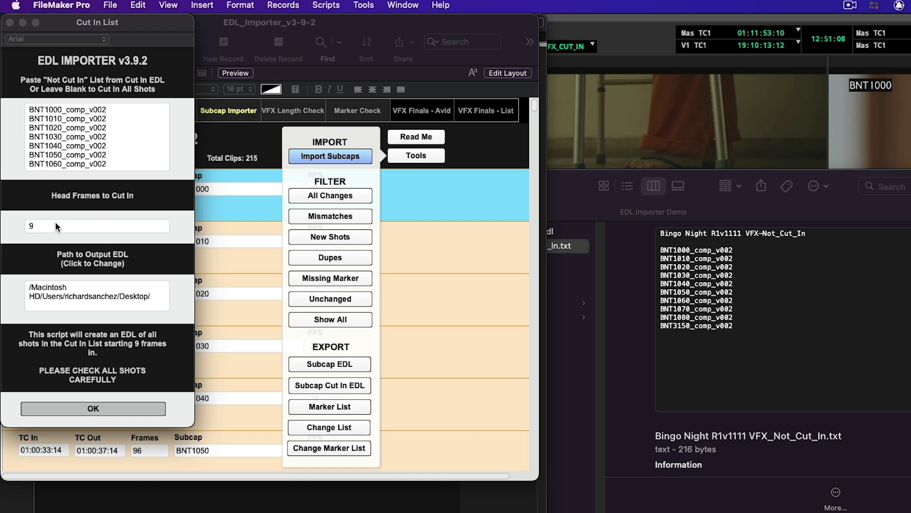
pyautogui.click(42, 227)
pyautogui.press('super+a')
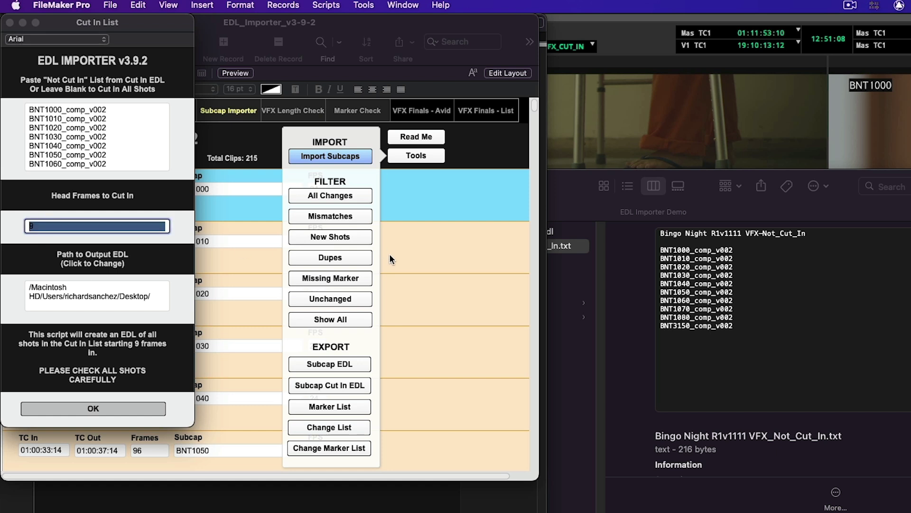
pyautogui.write('8')
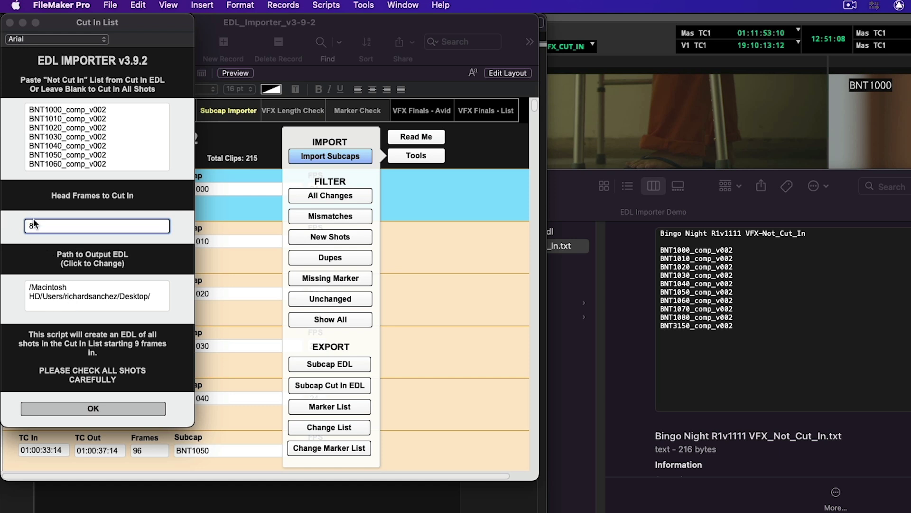
pyautogui.click(23, 274)
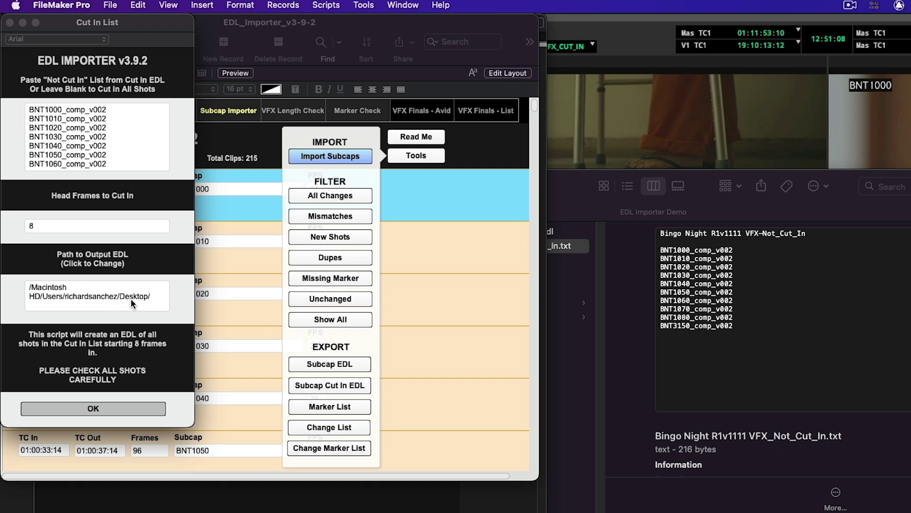
# Step: Set EDL Importer Demo as the EDL output folder and confirm the settings
pyautogui.click(154, 304)
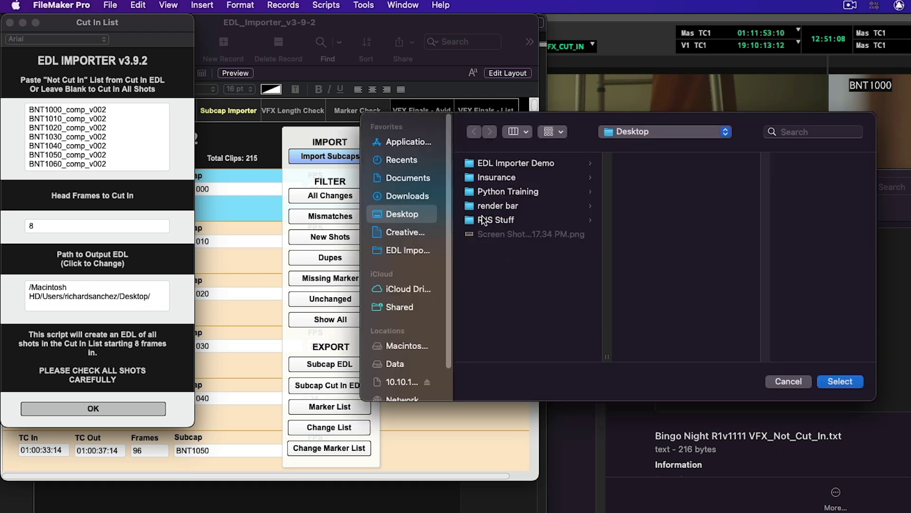
pyautogui.click(496, 166)
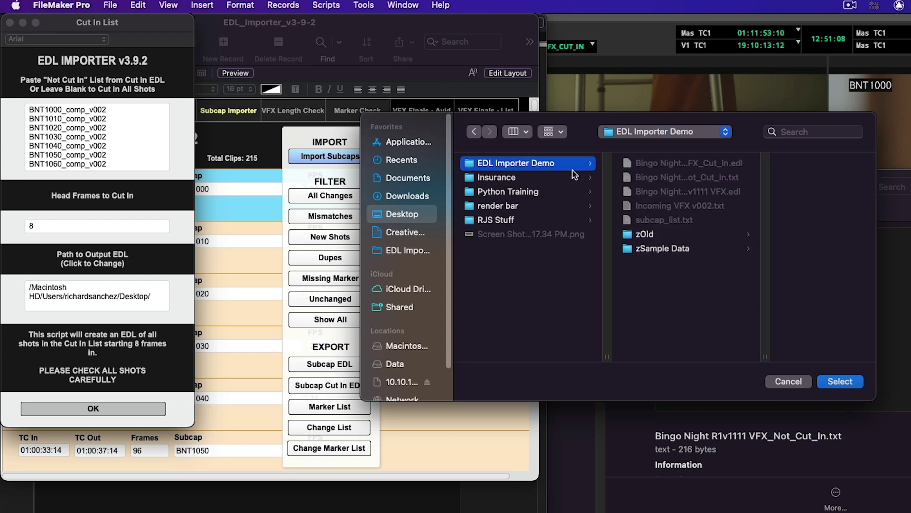
pyautogui.click(841, 382)
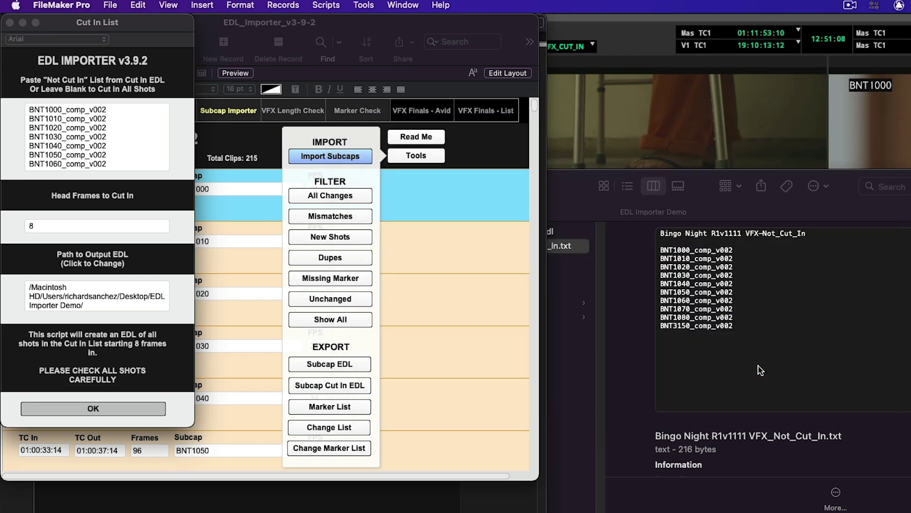
pyautogui.click(92, 409)
# Step: Export the EDL and check VFX_From_Subcaps_Cut_In.edl (988 bytes) in Finder's EDL Importer Demo folder
pyautogui.click(107, 409)
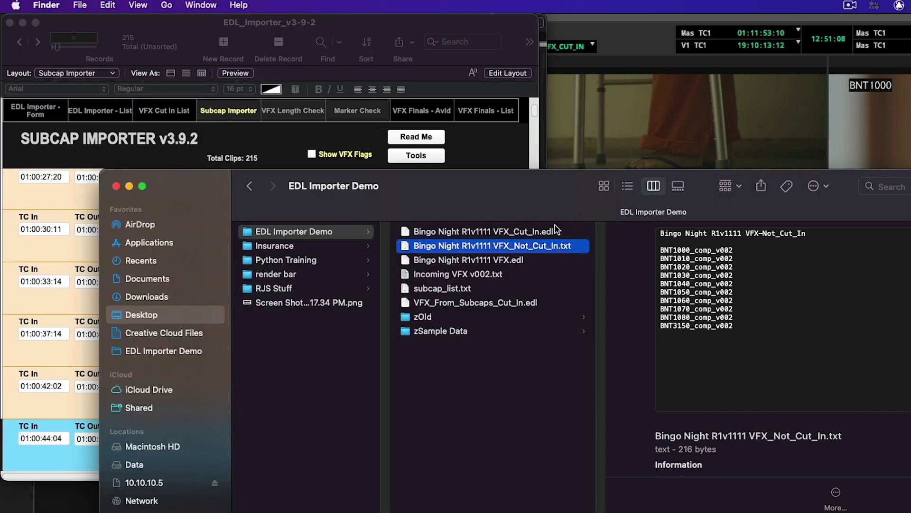
pyautogui.click(573, 189)
pyautogui.click(455, 304)
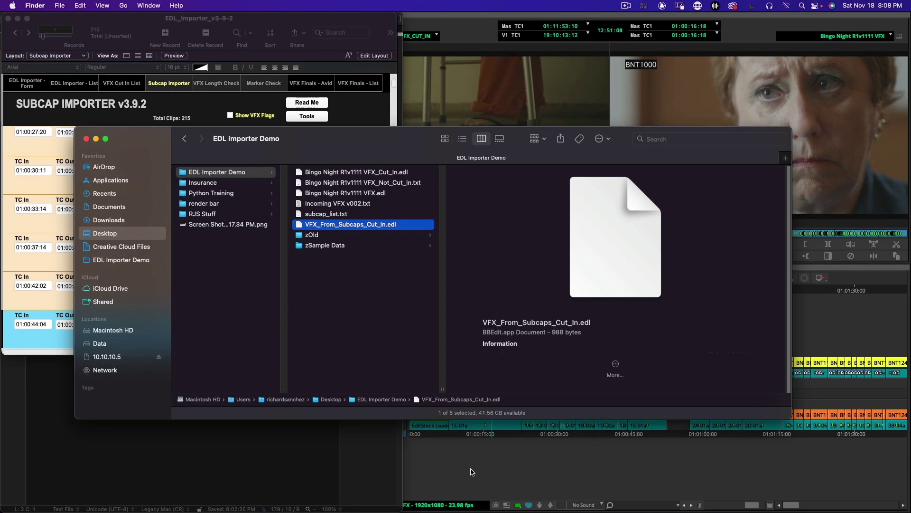
# Step: In Media Composer, start an EDL import into the bin using VFX_From_Subcaps_Cut_In.edl
pyautogui.click(424, 445)
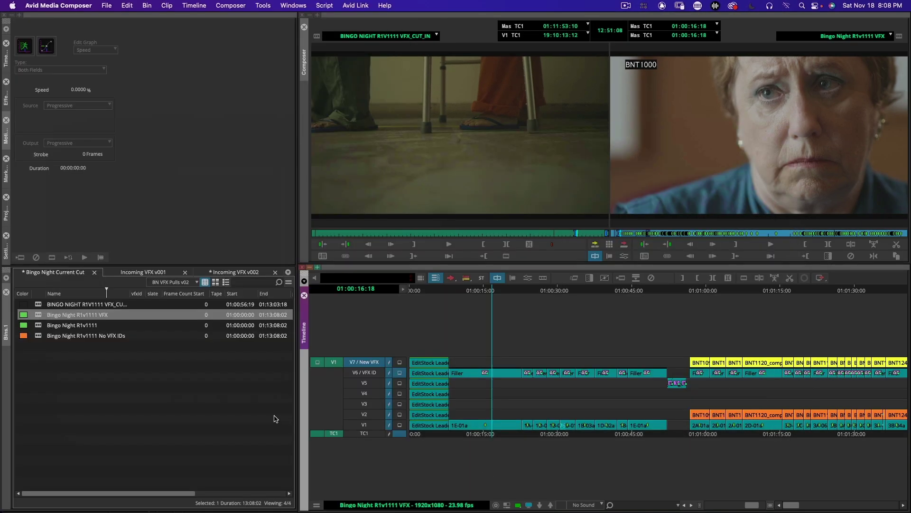
pyautogui.rightClick(88, 370)
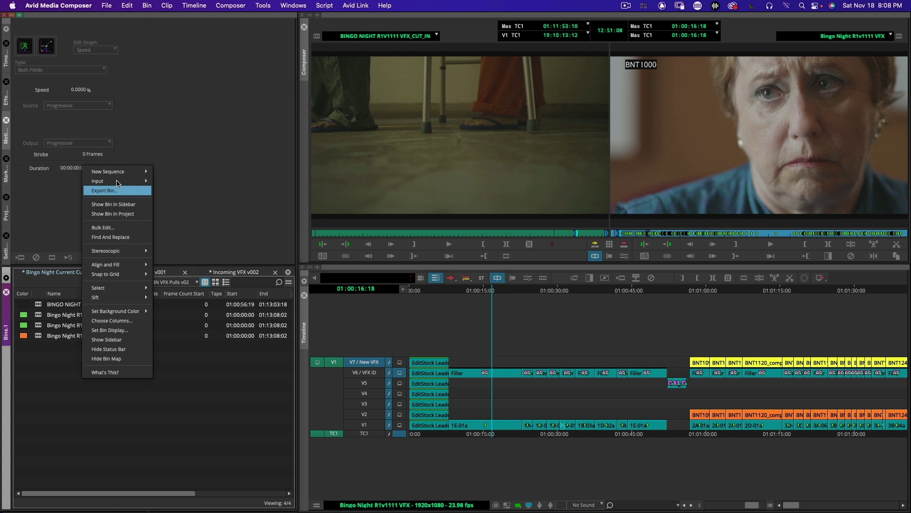
pyautogui.moveTo(118, 181)
pyautogui.click(175, 232)
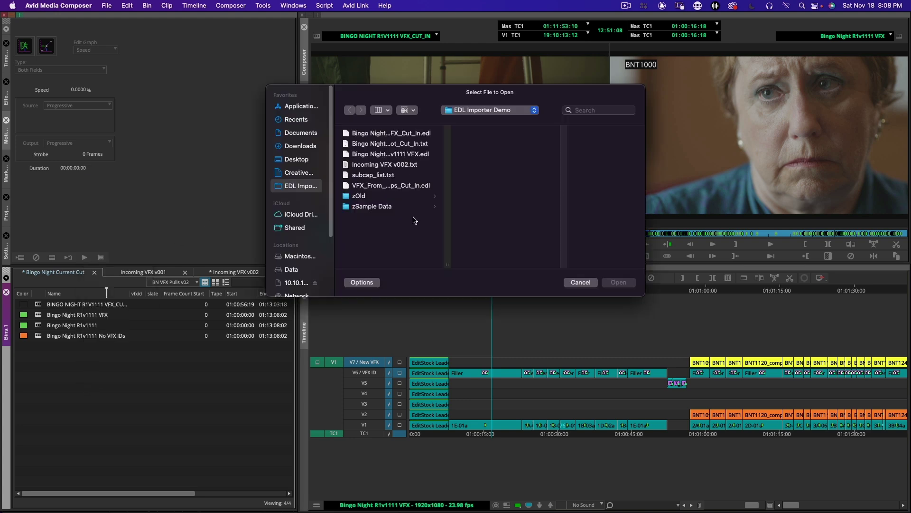
pyautogui.click(422, 186)
pyautogui.click(619, 284)
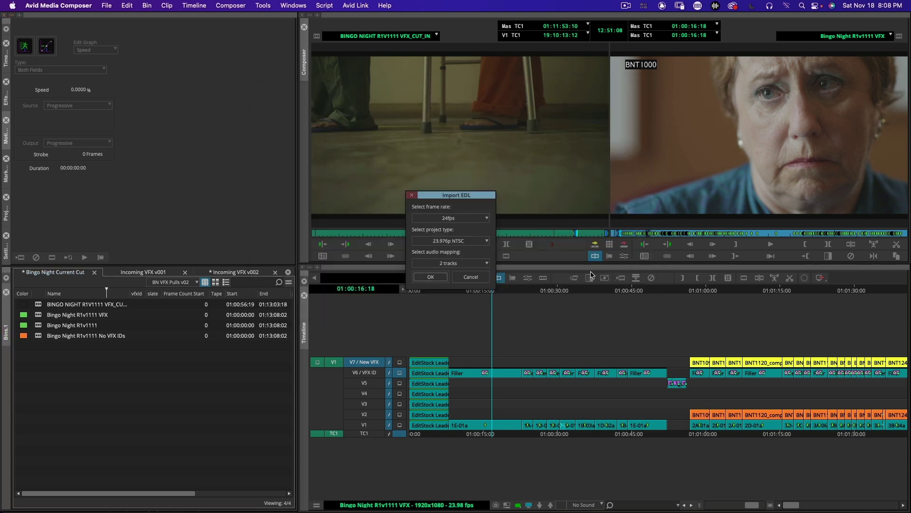
# Step: Import the EDL as 1080p/23.976 with audio unmapped into the Bingo Night Current Cut bin
pyautogui.click(472, 246)
pyautogui.click(462, 277)
pyautogui.click(455, 264)
pyautogui.click(449, 285)
pyautogui.click(434, 280)
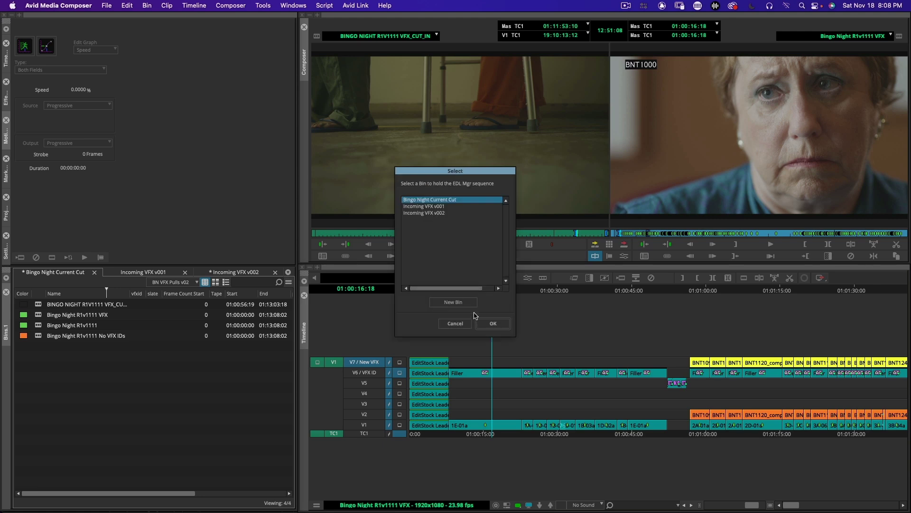
pyautogui.click(495, 324)
pyautogui.click(454, 274)
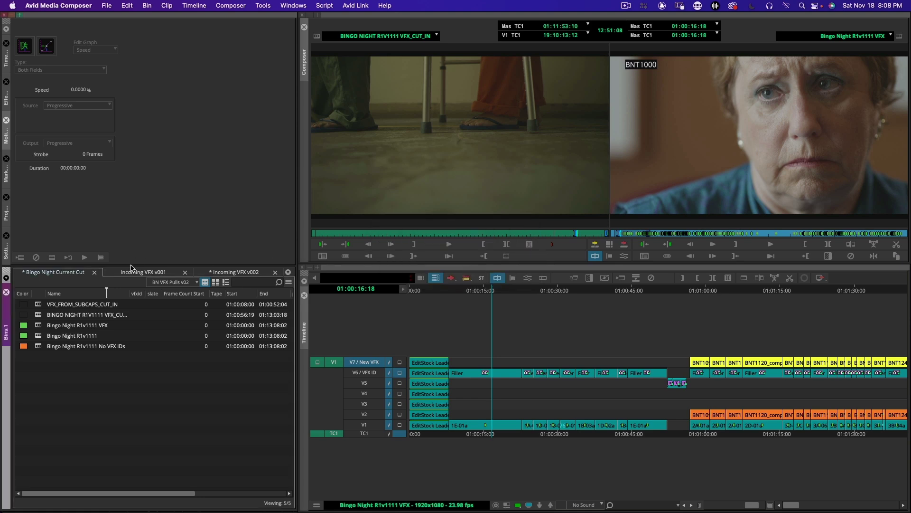
# Step: Load VFX_FROM_SUBCAPS_CUT_IN and relink it to the v002 comps with Relink > Managed Media
pyautogui.doubleClick(48, 304)
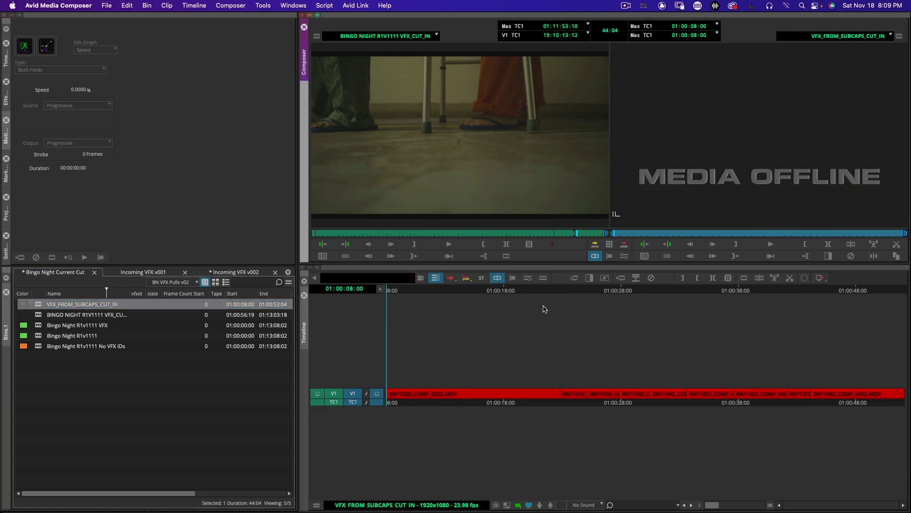
pyautogui.press('super+bracketleft')
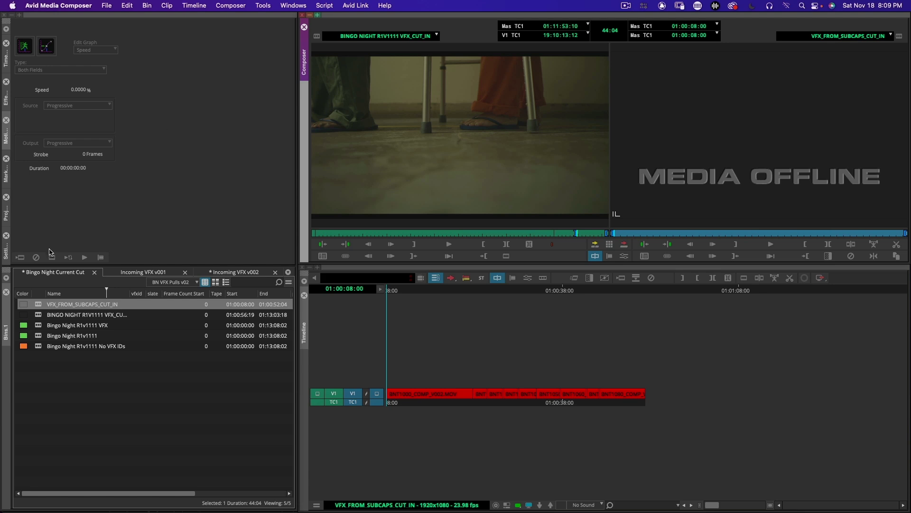
pyautogui.click(252, 273)
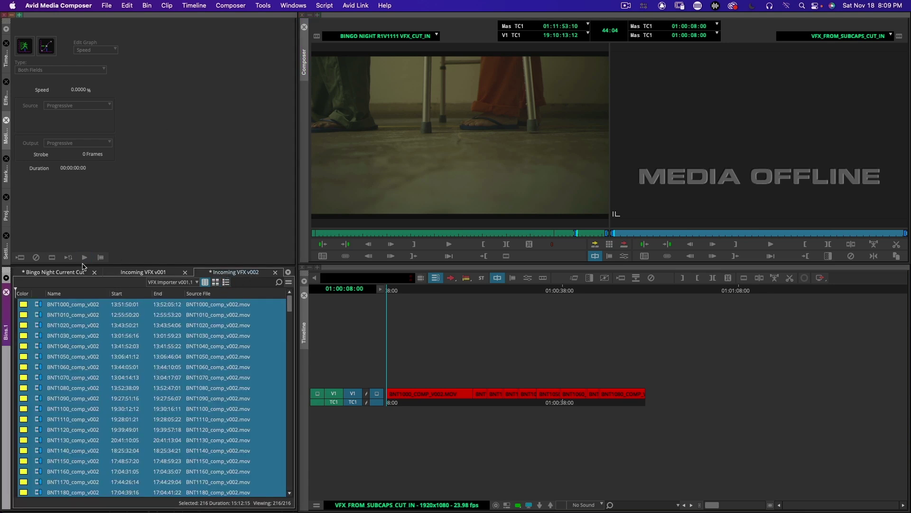
pyautogui.click(71, 272)
pyautogui.rightClick(43, 317)
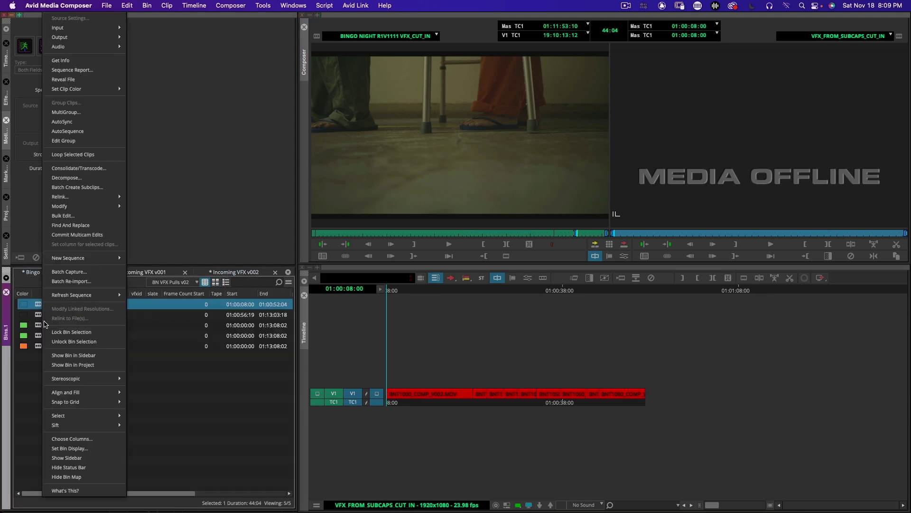
pyautogui.moveTo(88, 196)
pyautogui.click(150, 198)
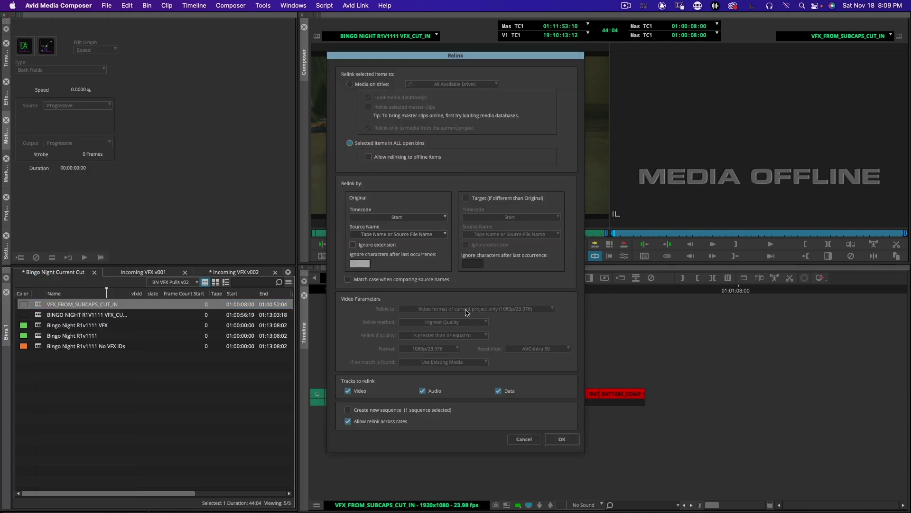
pyautogui.click(562, 439)
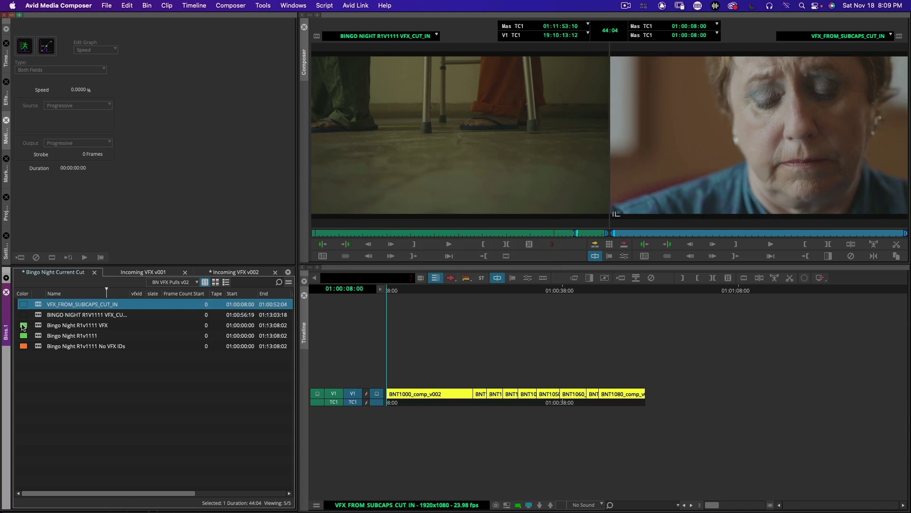
# Step: Load Bingo Night R1v1111 VFX, add track V8, patch to V8, and load VFX_FROM_SUBCAPS_CUT_IN as source
pyautogui.doubleClick(52, 324)
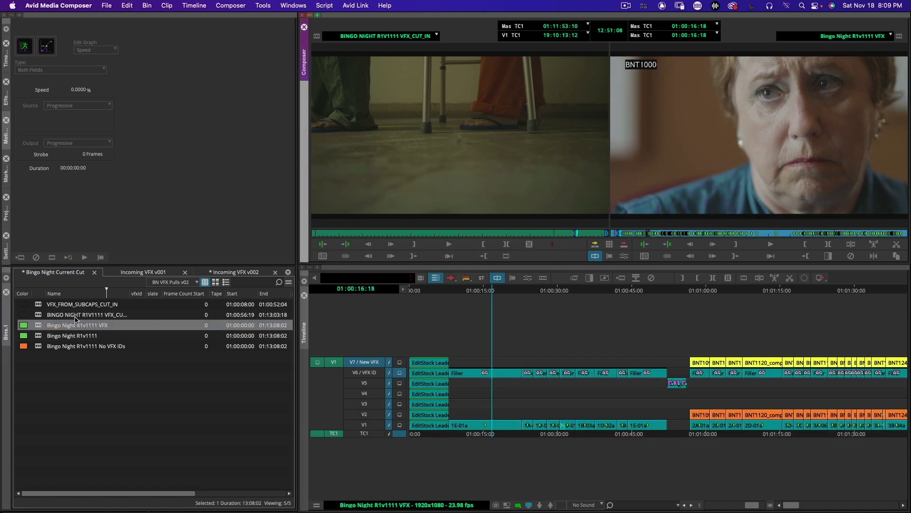
pyautogui.press('super+y')
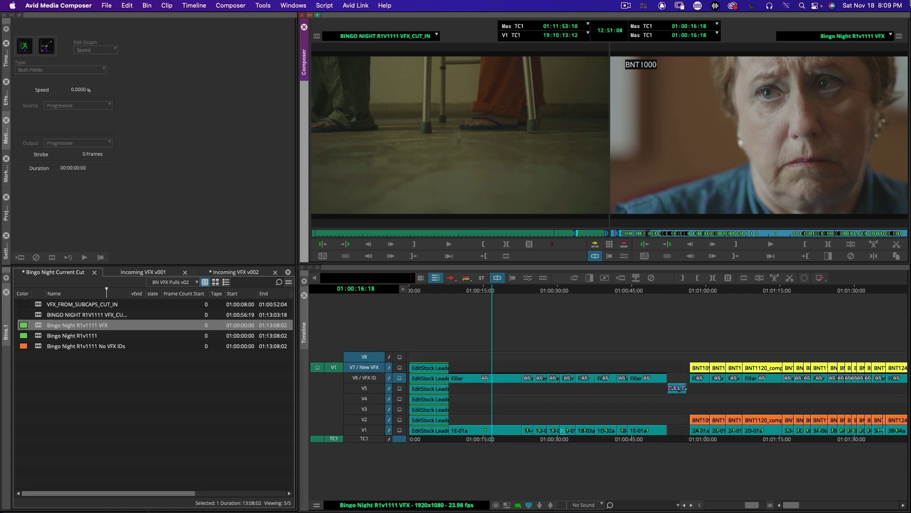
pyautogui.click(455, 368)
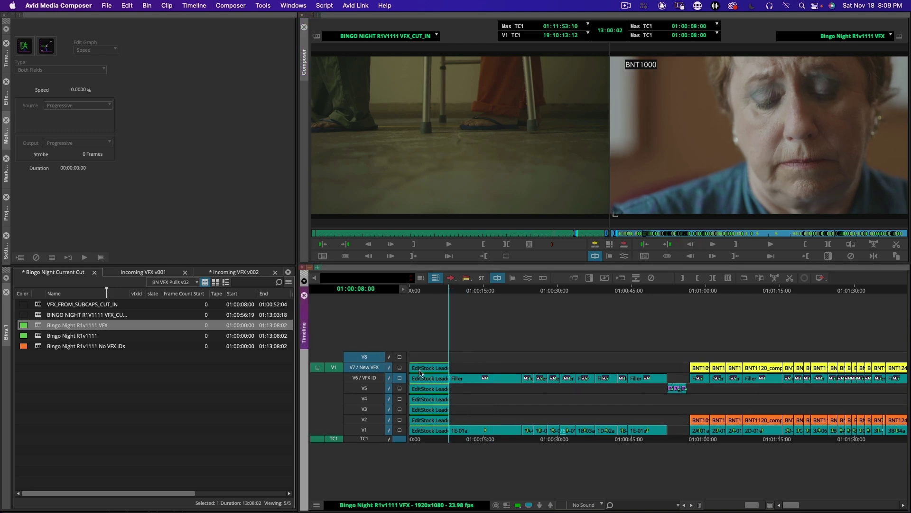
pyautogui.press('8')
pyautogui.click(76, 304)
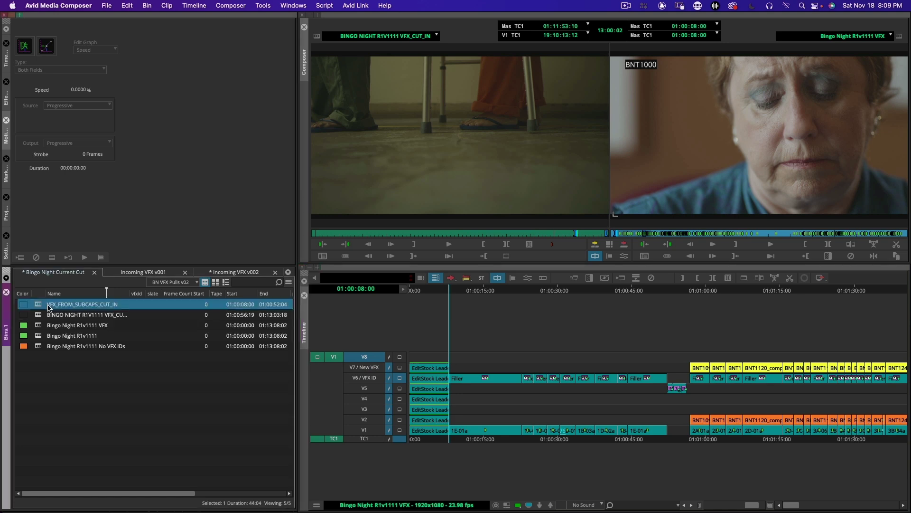
pyautogui.moveTo(76, 303); pyautogui.dragTo(429, 172)
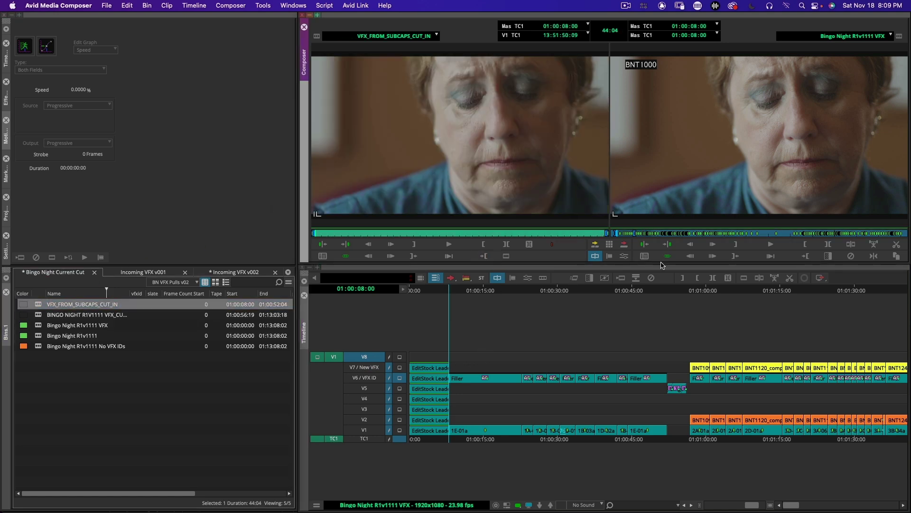
# Step: Mark the leader end on the record sequence and overwrite the subcap comps onto V8
pyautogui.click(665, 175)
pyautogui.press('o')
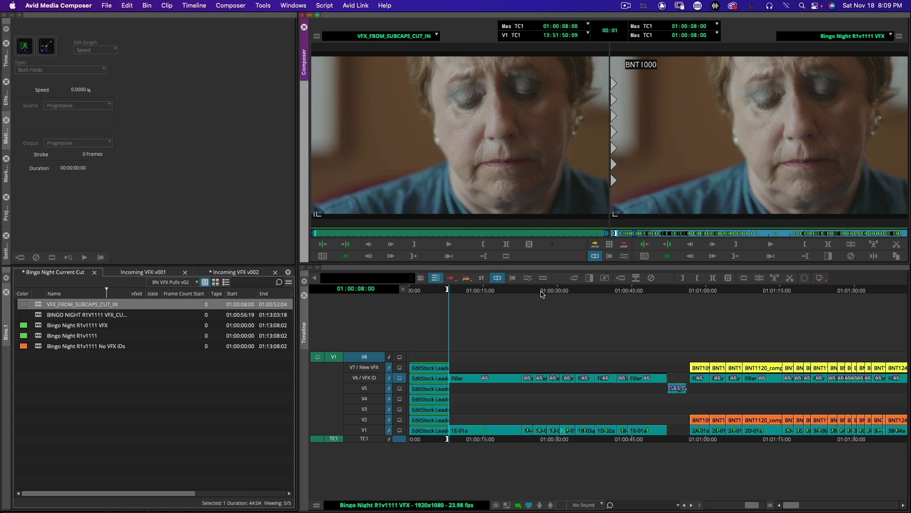
pyautogui.click(500, 290)
pyautogui.click(599, 291)
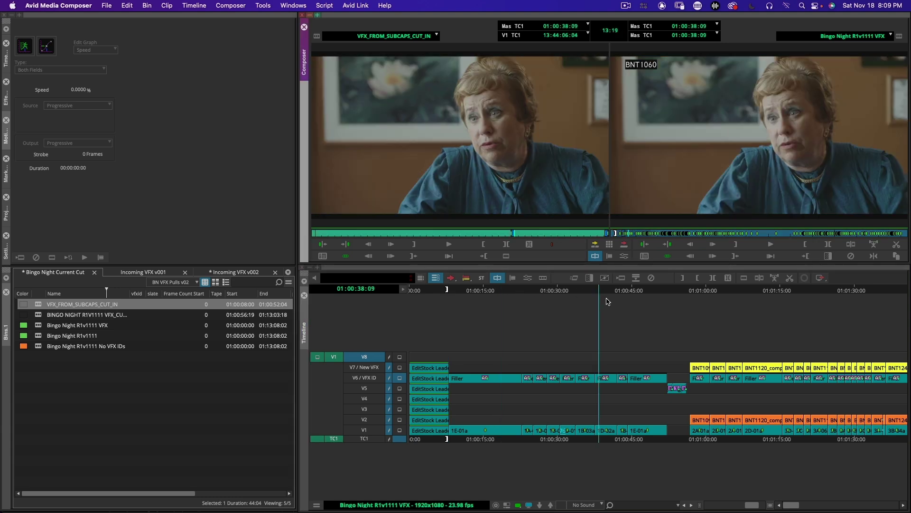
pyautogui.click(642, 291)
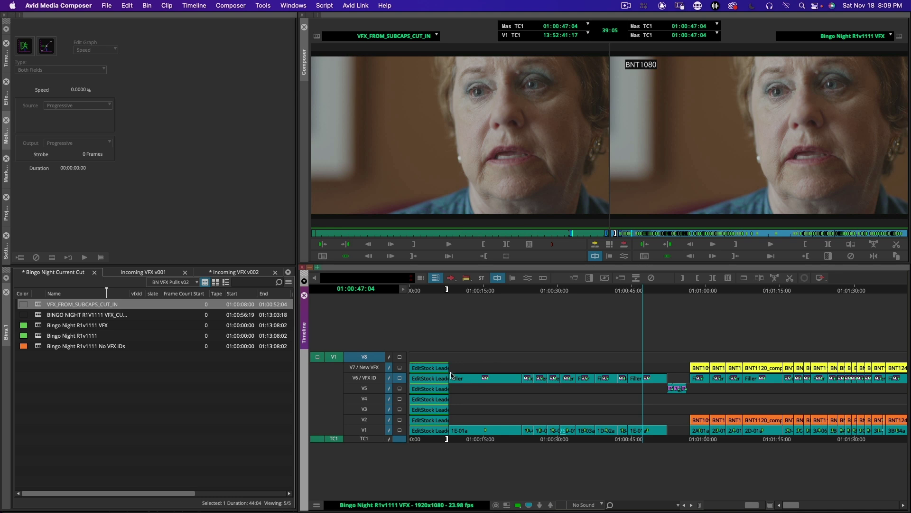
pyautogui.moveTo(470, 291); pyautogui.dragTo(446, 306)
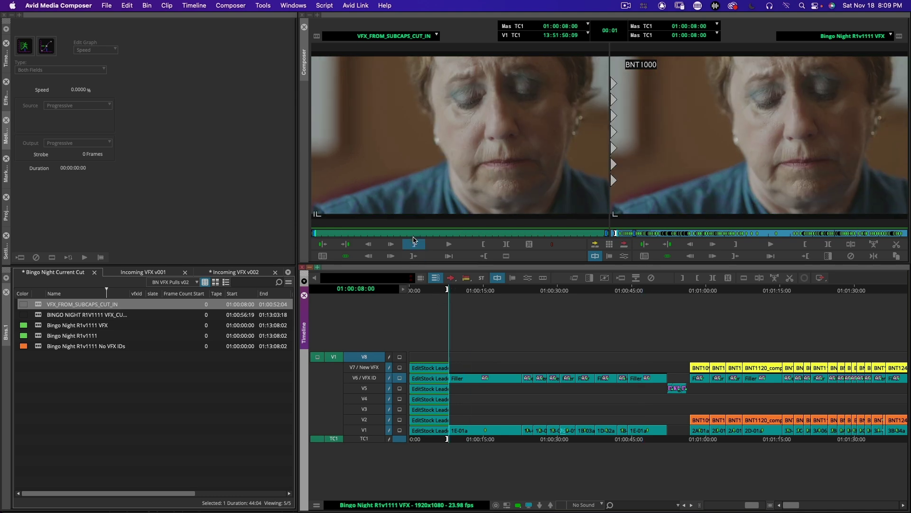
pyautogui.press('b')
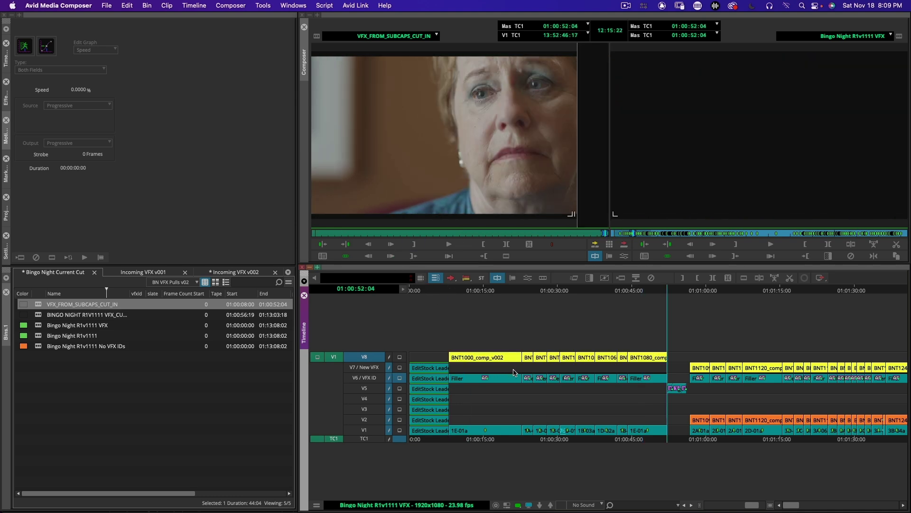
pyautogui.click(498, 358)
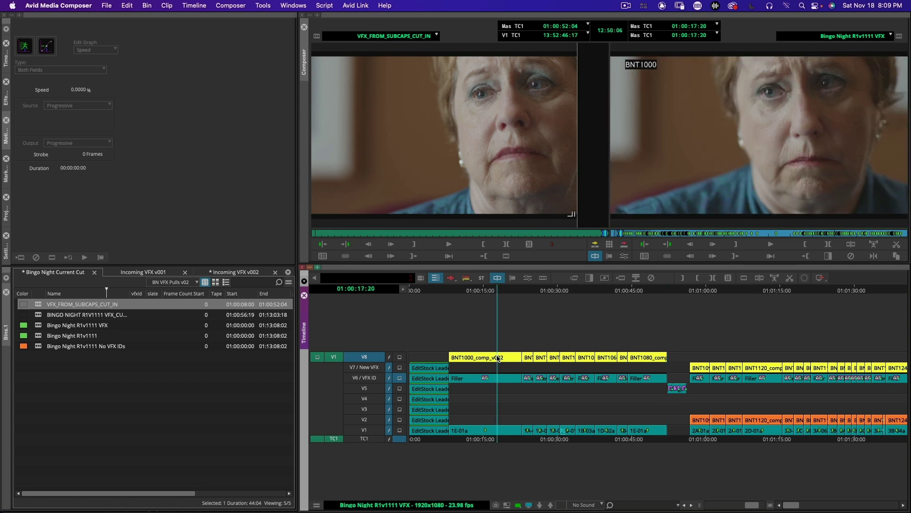
# Step: Toggle monitoring between V8 and the VFX ID layer to compare the first few comp shots
pyautogui.click(400, 357)
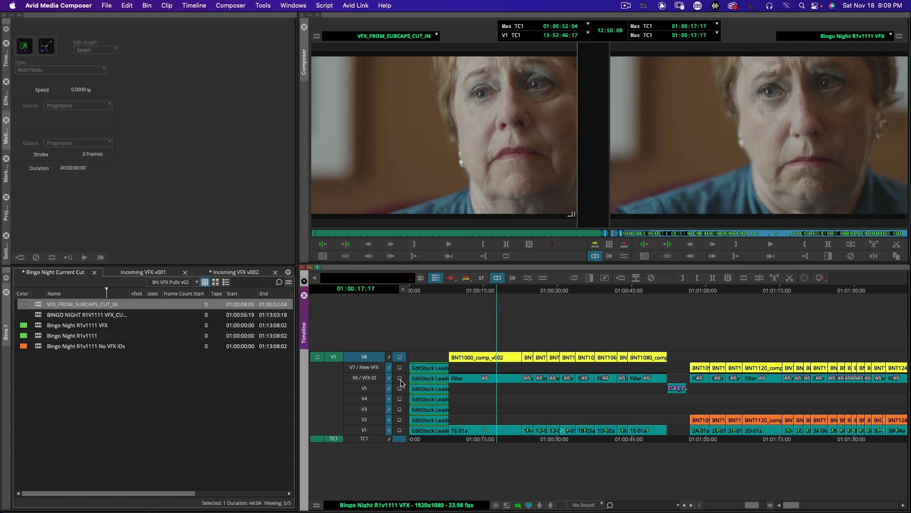
pyautogui.click(400, 379)
pyautogui.click(400, 357)
pyautogui.press('s')
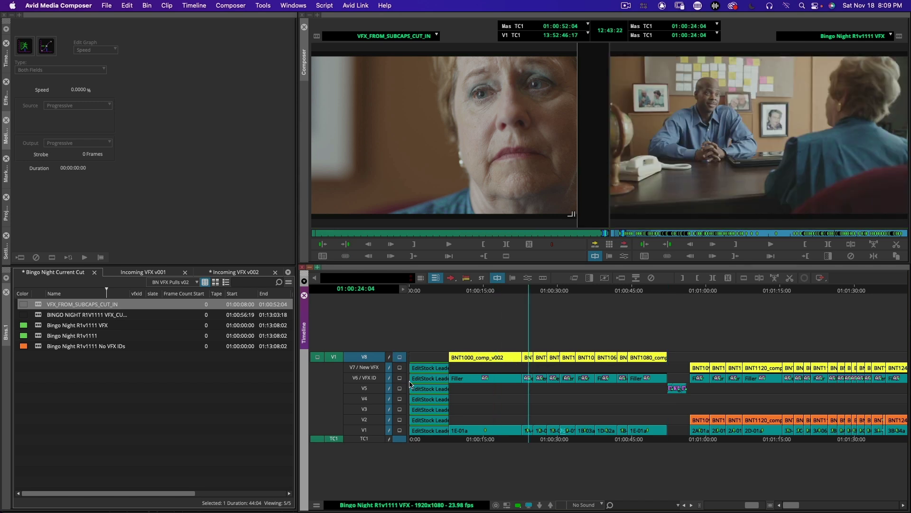
pyautogui.click(401, 378)
pyautogui.click(400, 357)
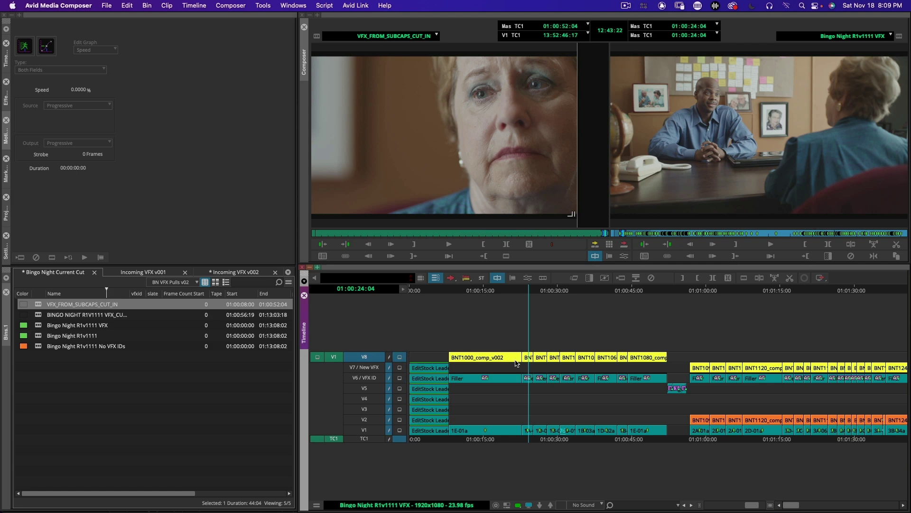
pyautogui.click(588, 370)
pyautogui.click(400, 378)
pyautogui.click(400, 357)
# Step: Keep comparing V8 comps against VFX ID through later shots, including BNT1090 at 01:00:59:04
pyautogui.click(598, 365)
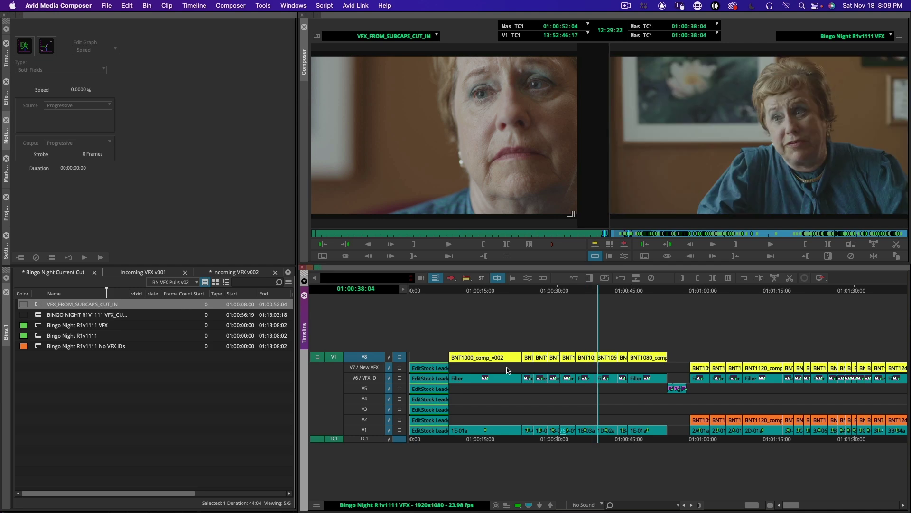
pyautogui.click(400, 378)
pyautogui.click(400, 357)
pyautogui.click(641, 364)
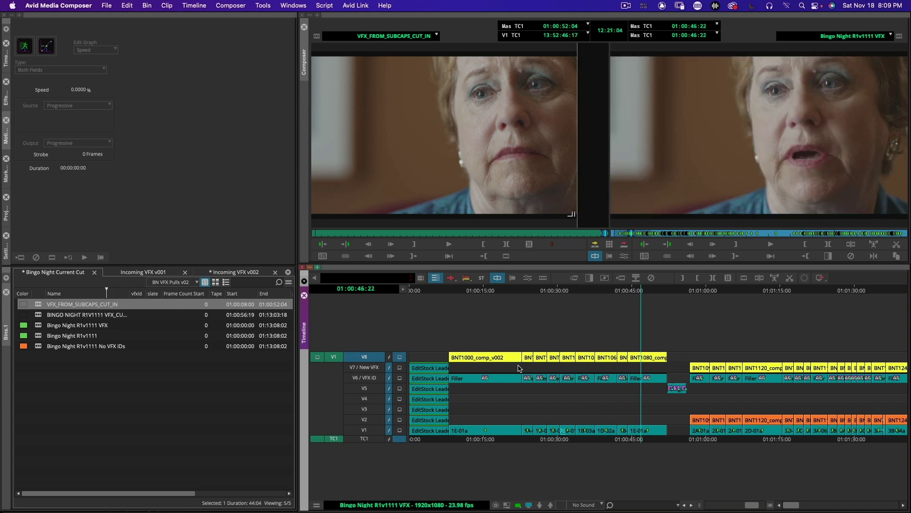
pyautogui.click(399, 378)
pyautogui.click(400, 357)
pyautogui.click(701, 369)
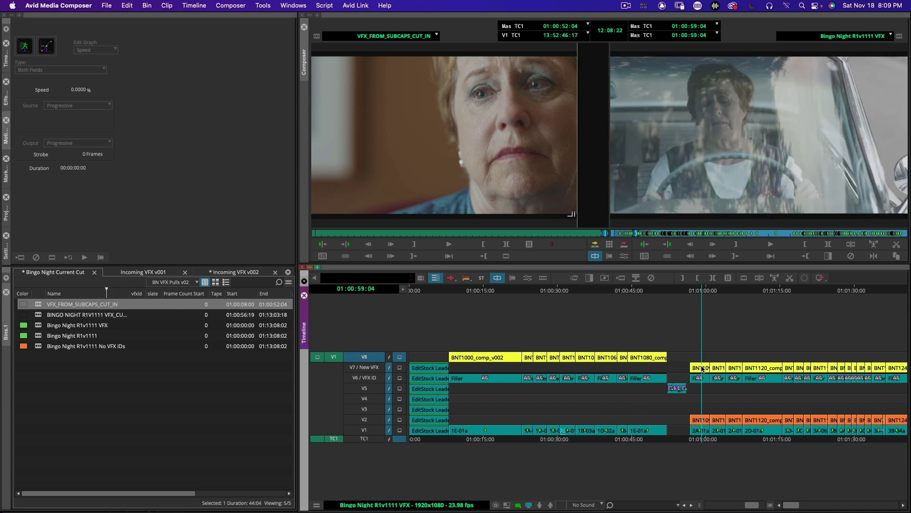
pyautogui.click(399, 378)
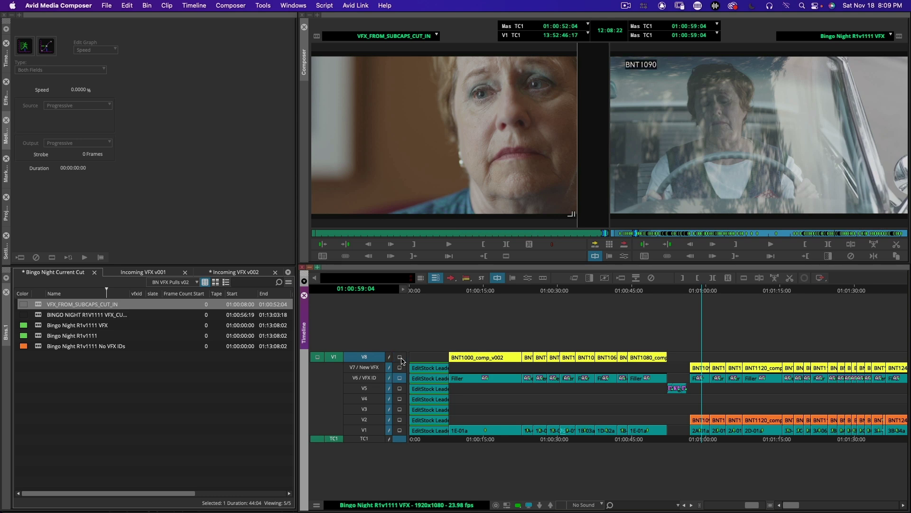
pyautogui.click(399, 357)
pyautogui.click(801, 290)
pyautogui.press('super+bracketleft')
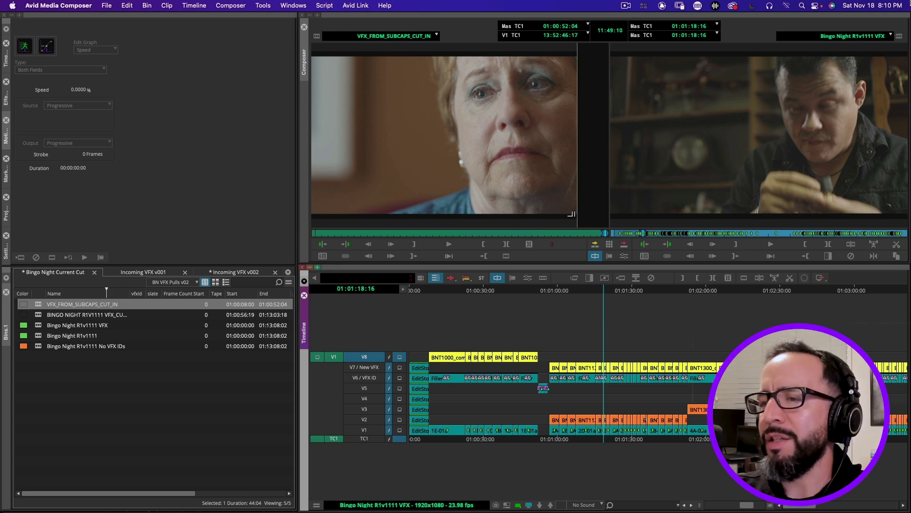
# Step: Briefly view the source sequence in the timeline, reset it to its first frame, and return to record
pyautogui.click(448, 367)
pyautogui.click(430, 370)
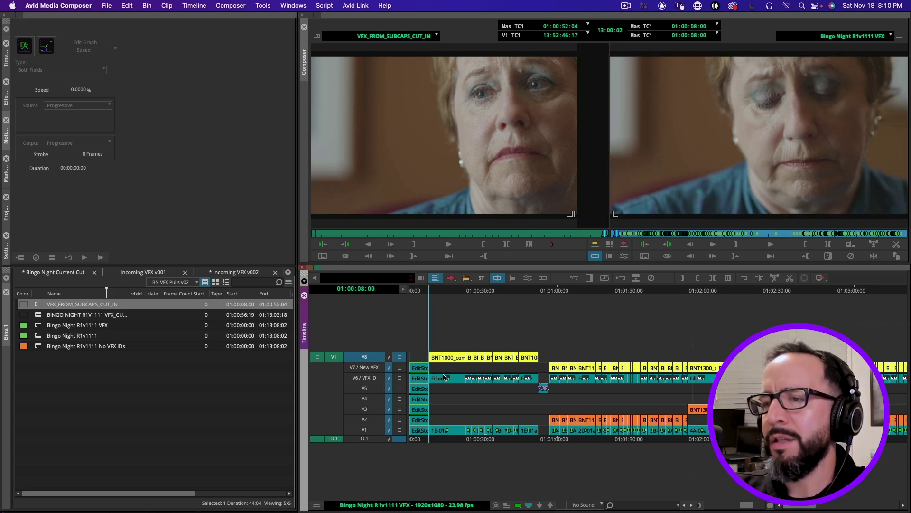
pyautogui.hotkey('ctrl', '0')
pyautogui.click(428, 436)
pyautogui.moveTo(429, 435); pyautogui.dragTo(385, 428)
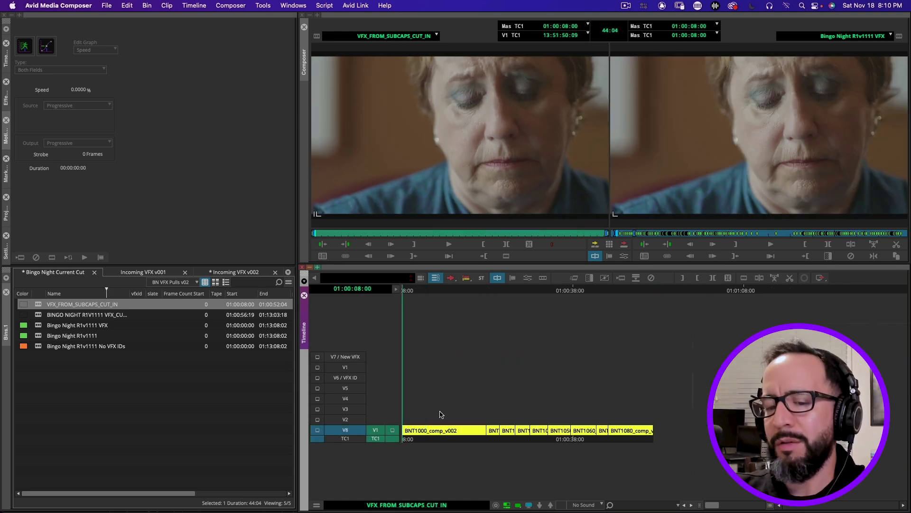
pyautogui.hotkey('ctrl', '0')
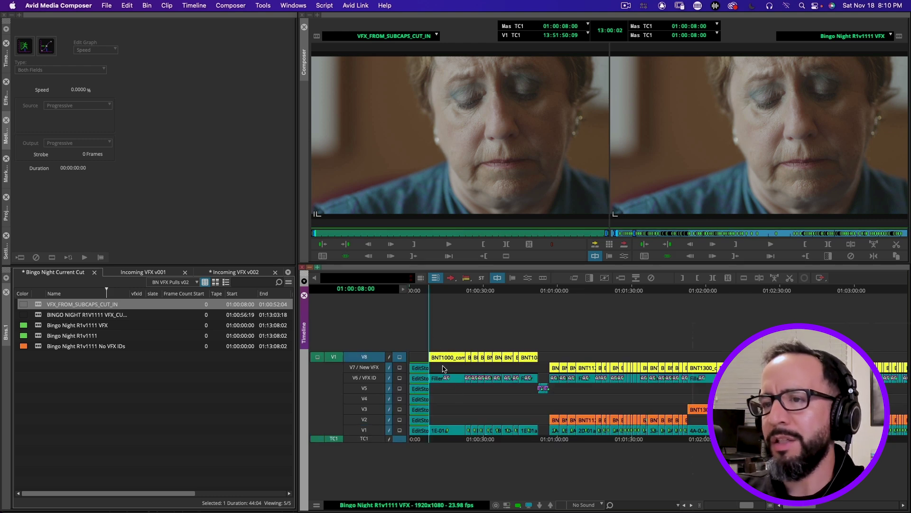
# Step: Monitor the VFX ID layer and step through shots BNT1010 to BNT1080 over the V8 comps
pyautogui.click(400, 378)
pyautogui.click(469, 380)
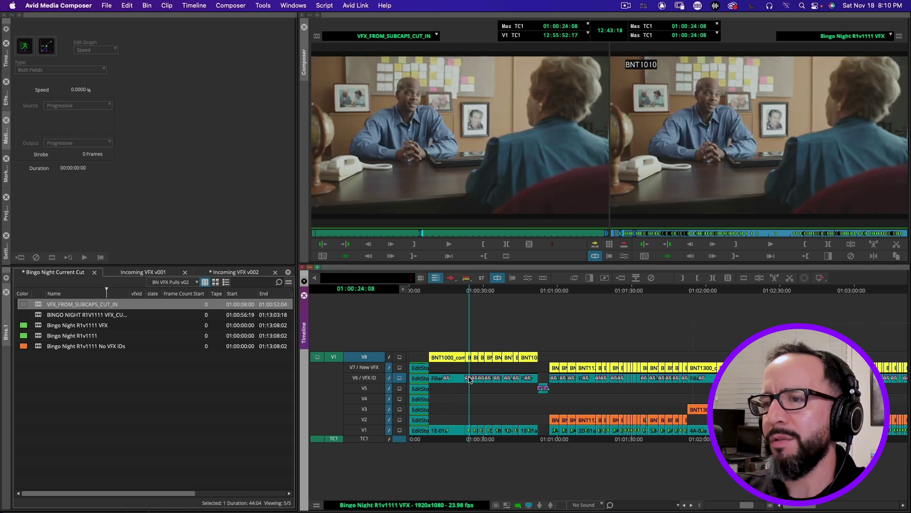
pyautogui.click(489, 373)
pyautogui.click(496, 369)
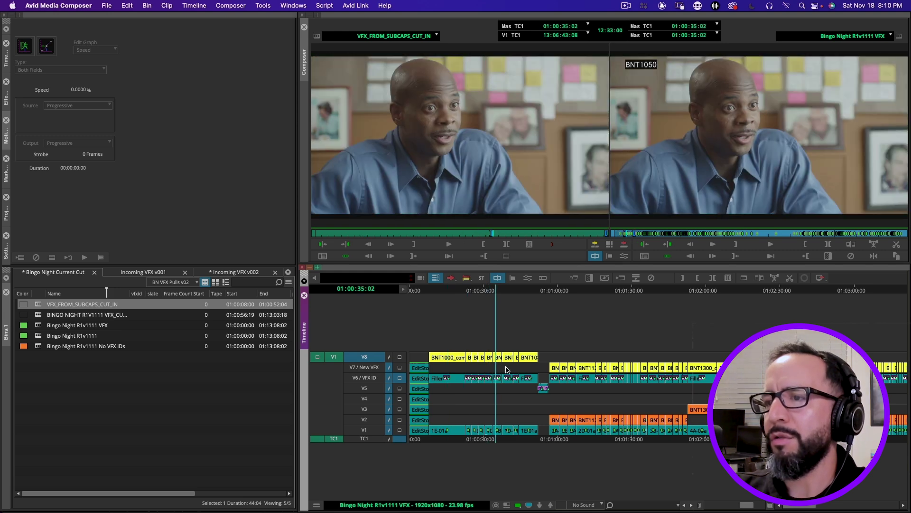
pyautogui.click(506, 367)
pyautogui.click(517, 367)
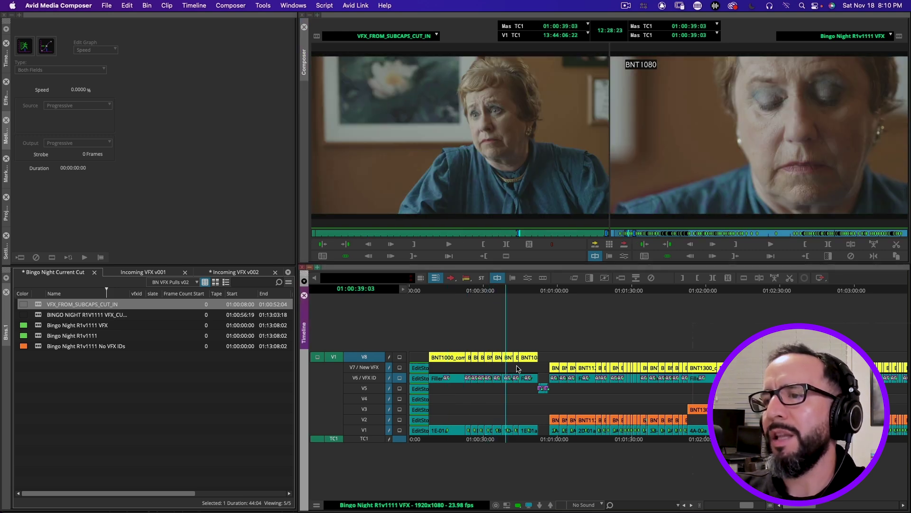
pyautogui.click(523, 366)
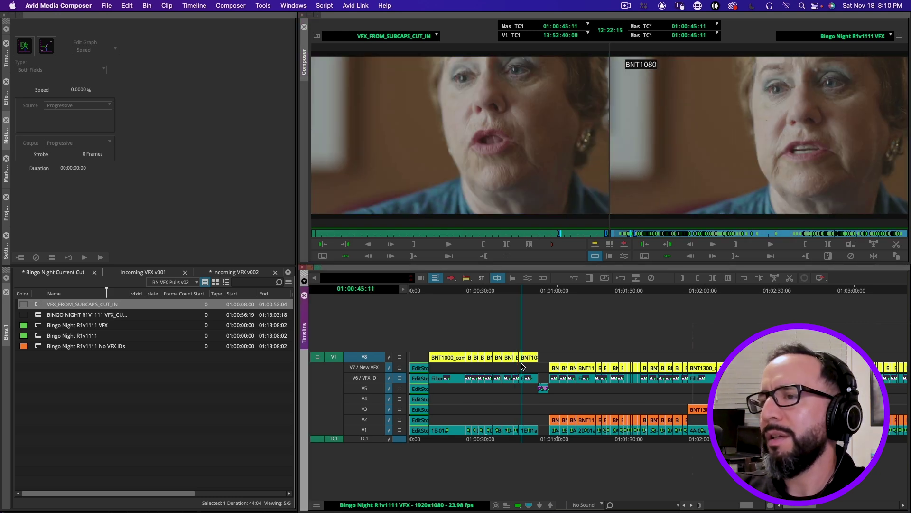
pyautogui.click(532, 364)
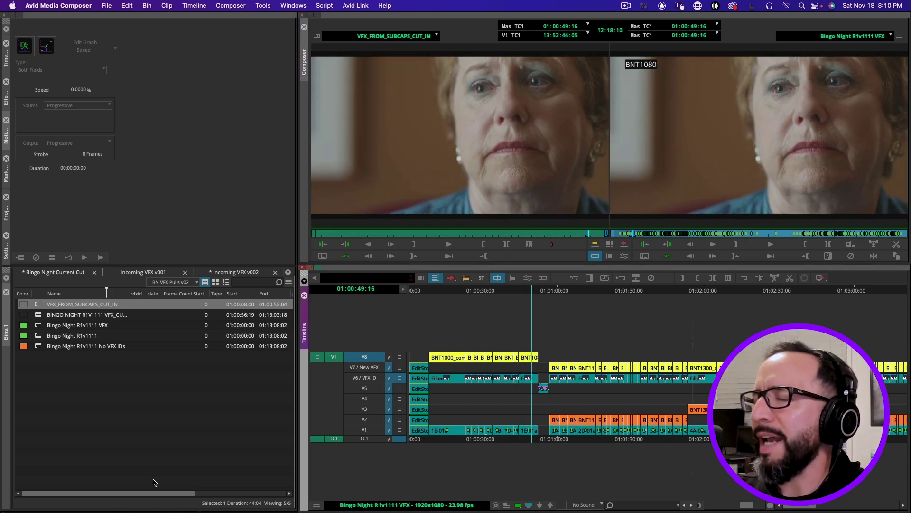